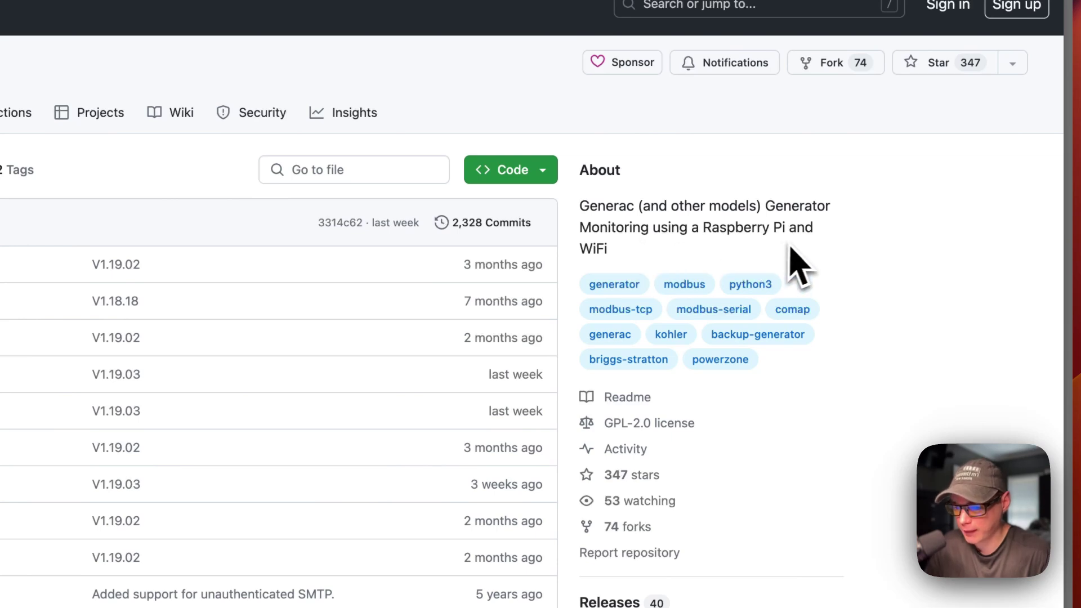
scroll(714, 324, down, 10)
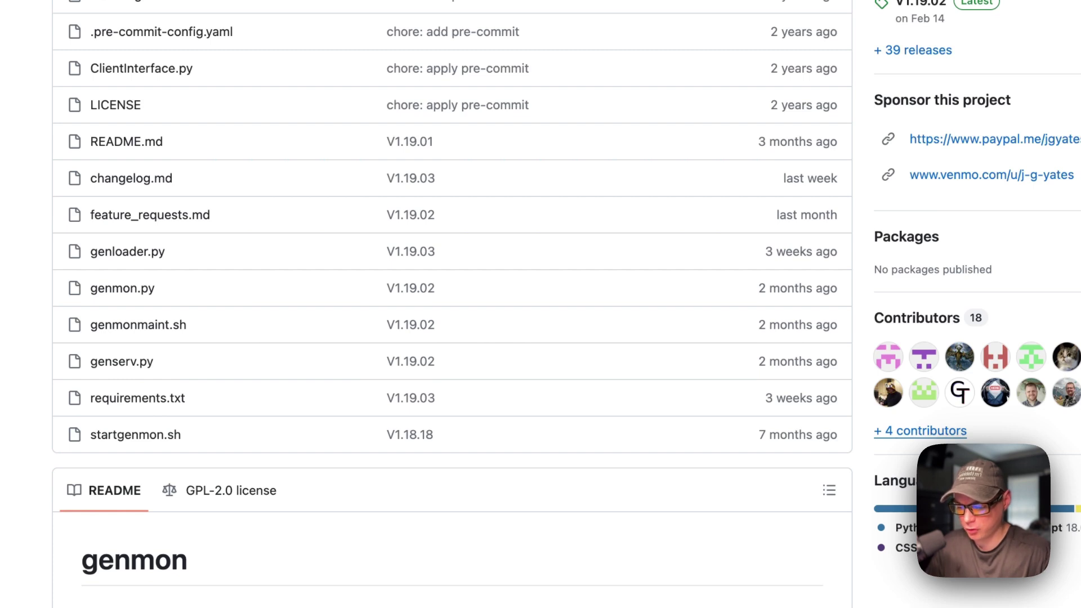
scroll(450, 304, down, 5)
scroll(700, 325, down, 7)
scroll(590, 376, down, 3)
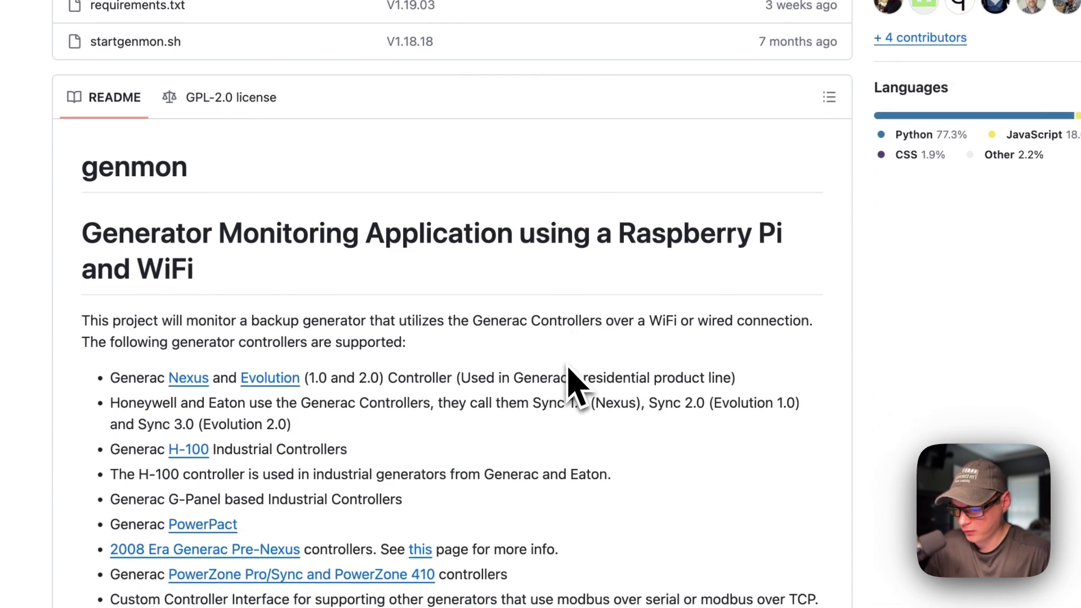
scroll(450, 304, down, 10)
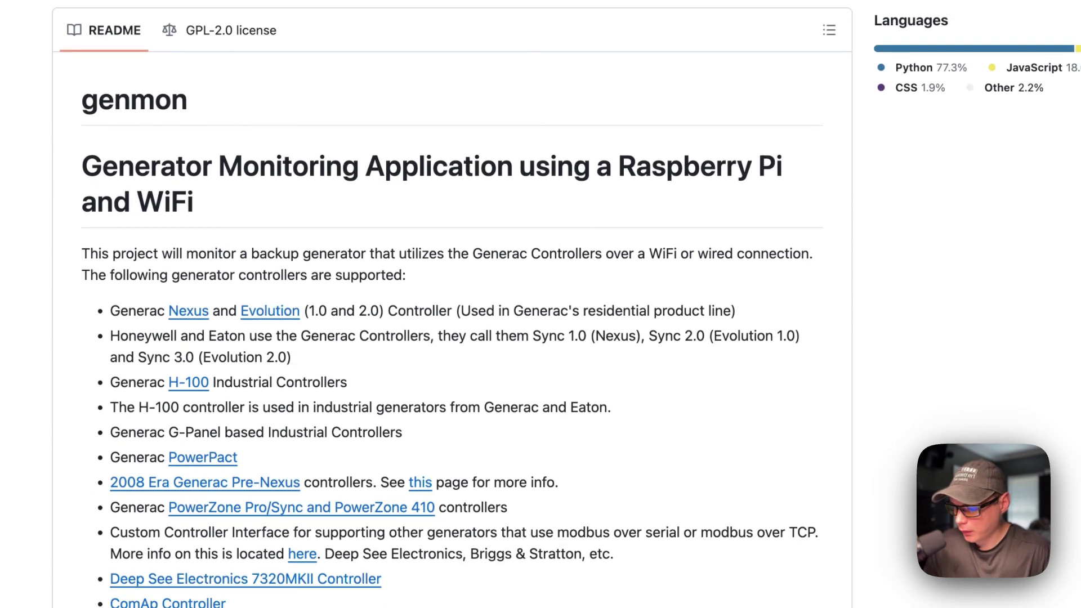
scroll(450, 303, down, 20)
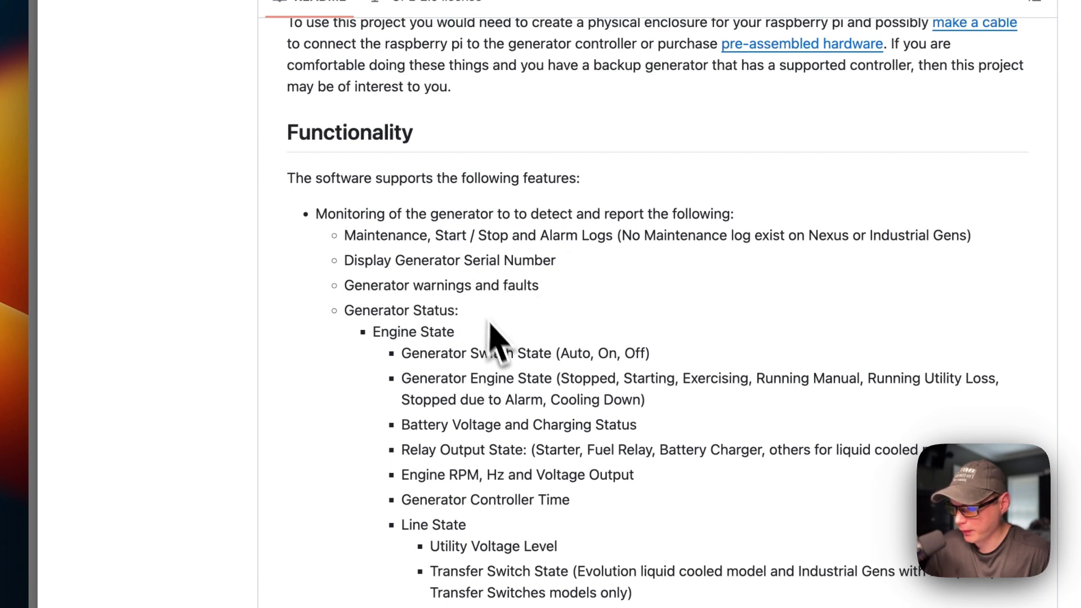
scroll(475, 368, down, 10)
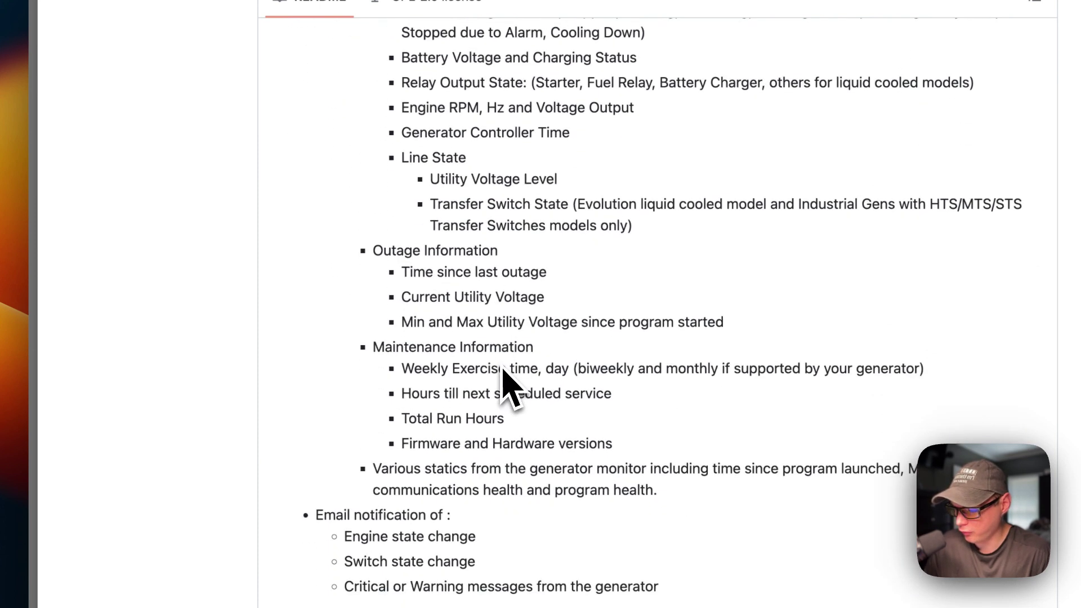
scroll(507, 382, down, 5)
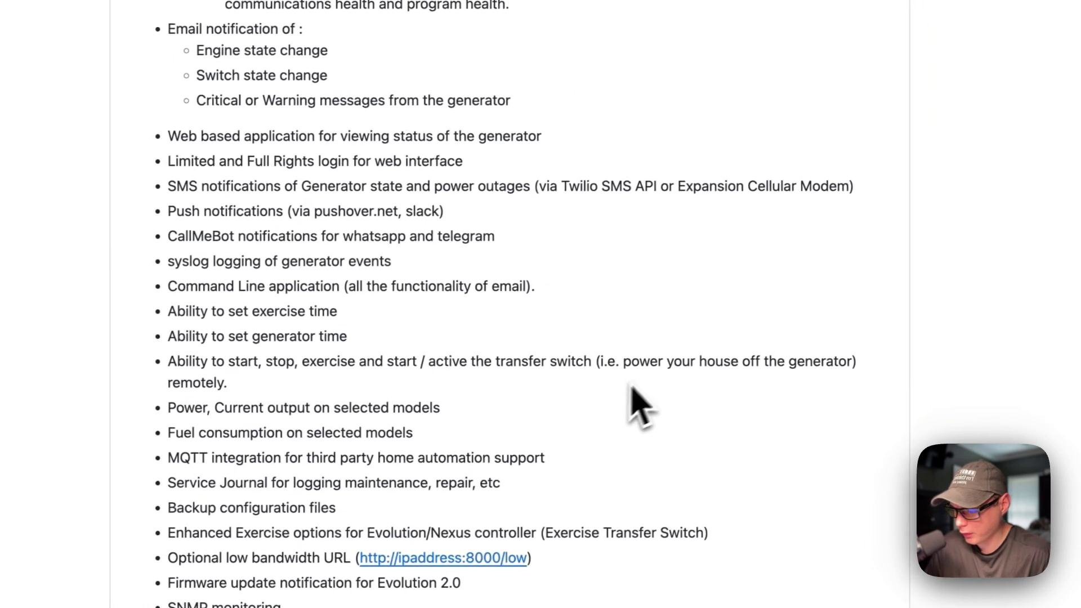
scroll(441, 436, down, 8)
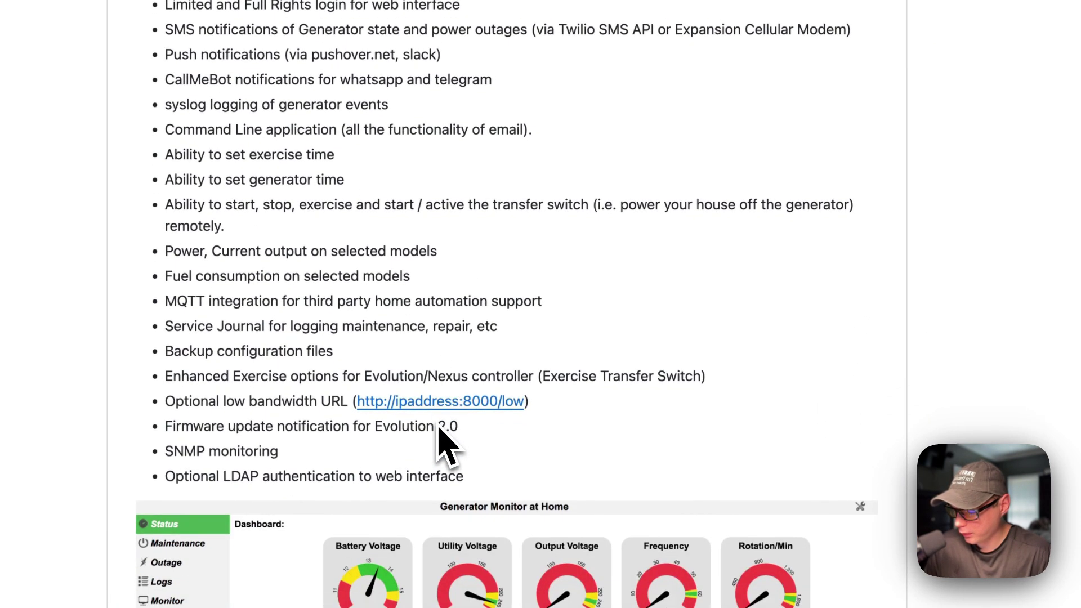
scroll(446, 447, down, 3)
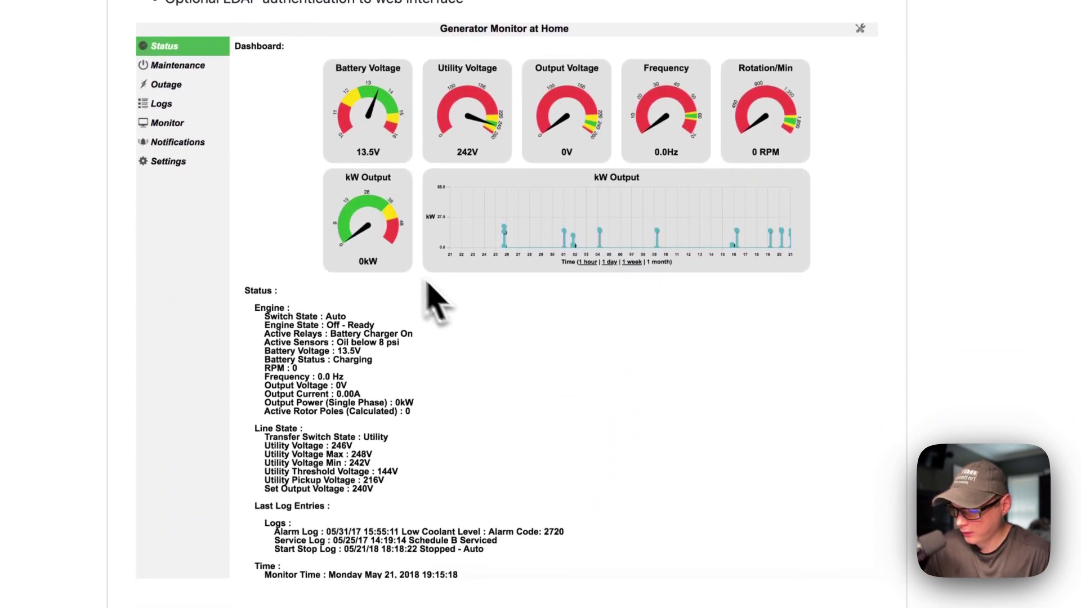
scroll(465, 294, up, 2)
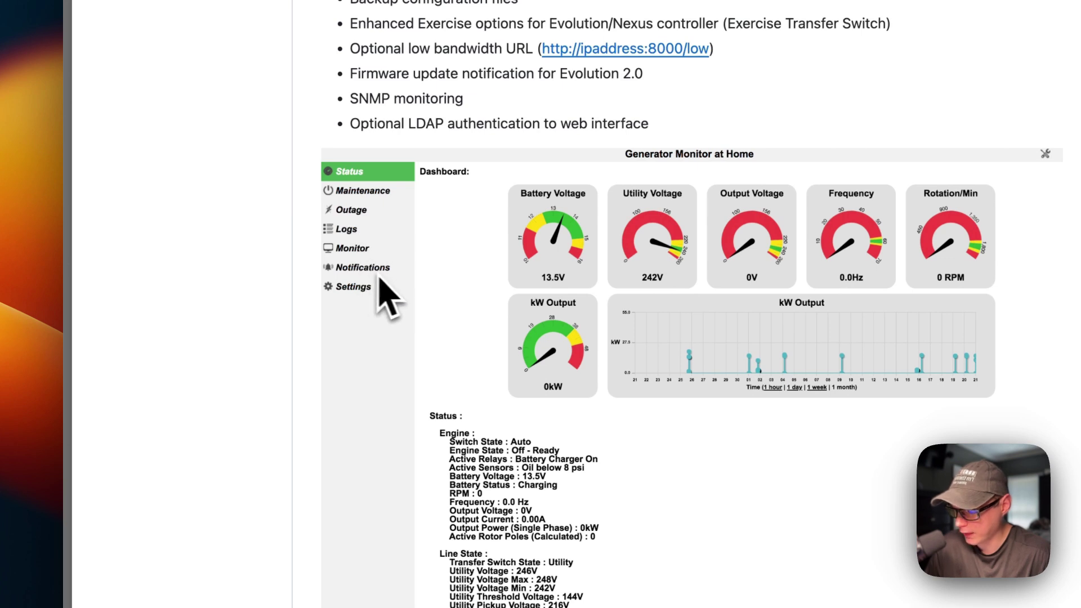
scroll(340, 322, down, 5)
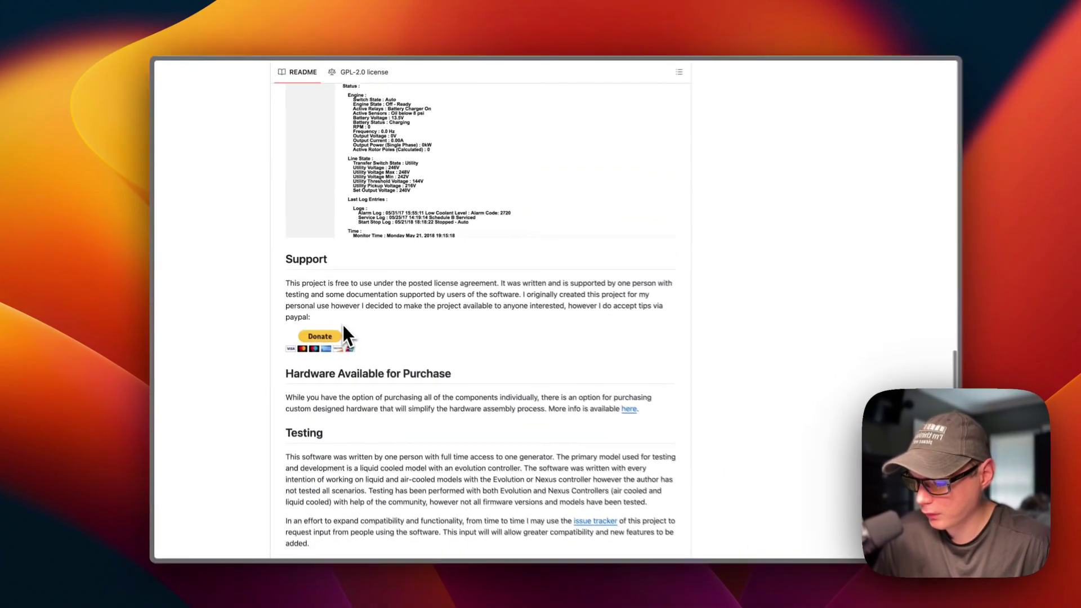
scroll(339, 321, up, 6)
Read the docker folder's Dockerfile, docker-compose.yml and readme.md, ending back on the Dockerfile
scroll(339, 319, up, 5)
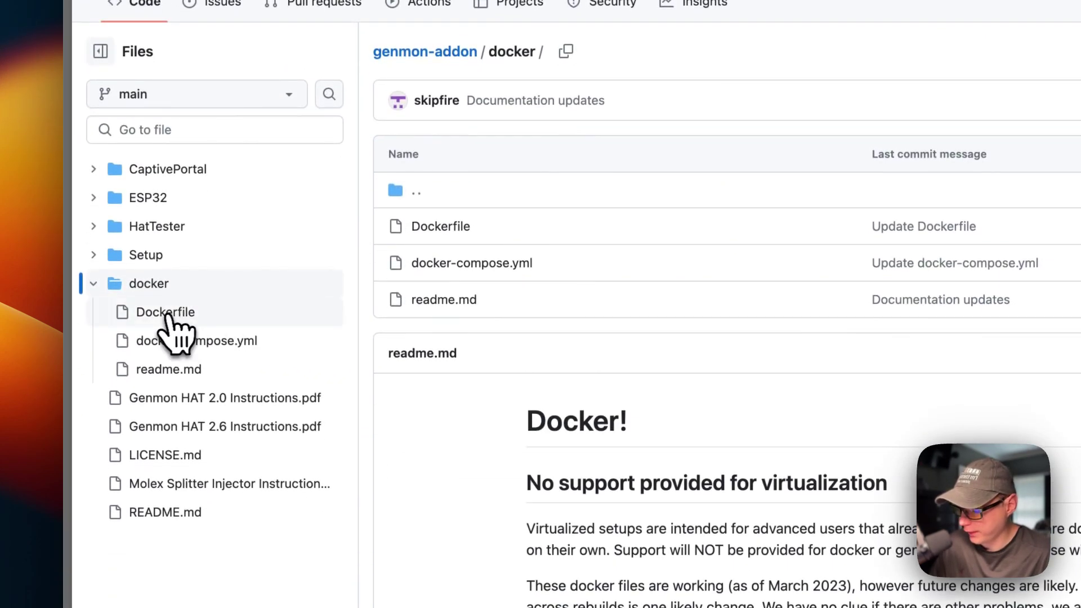
click(154, 316)
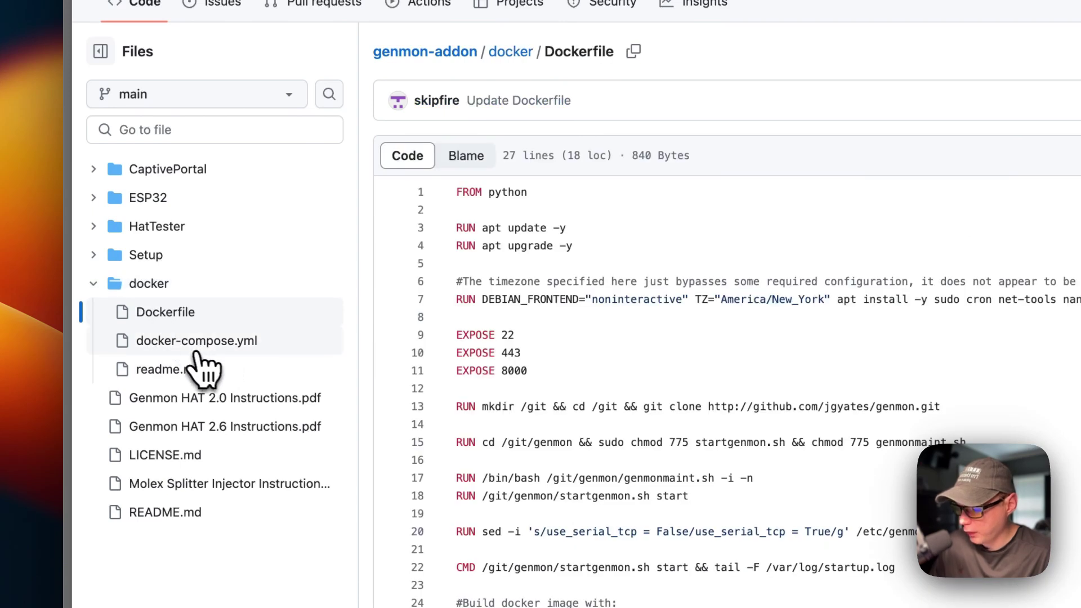
click(178, 348)
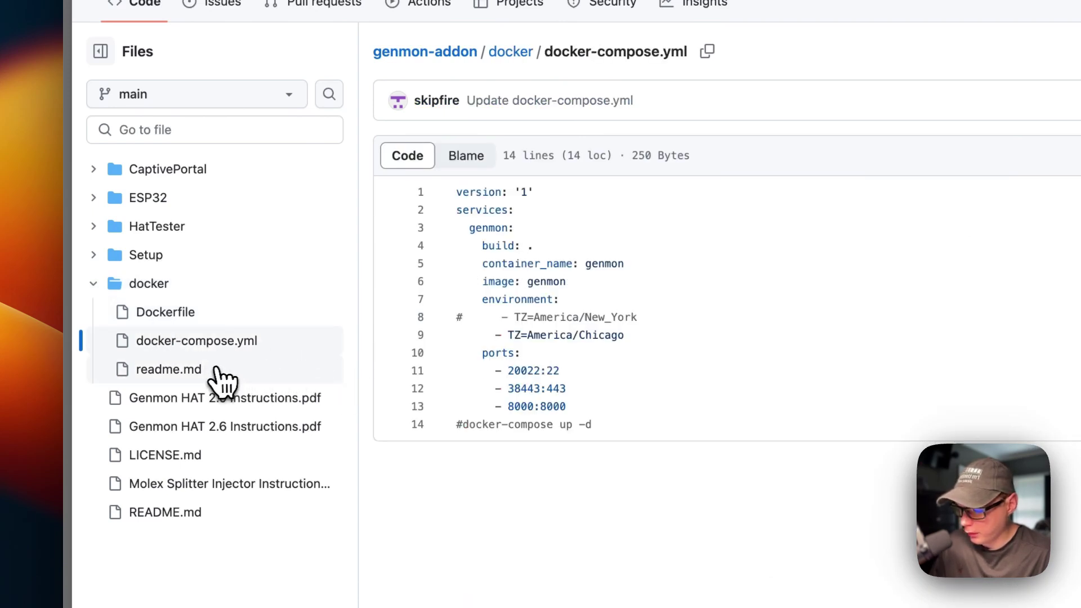
click(206, 370)
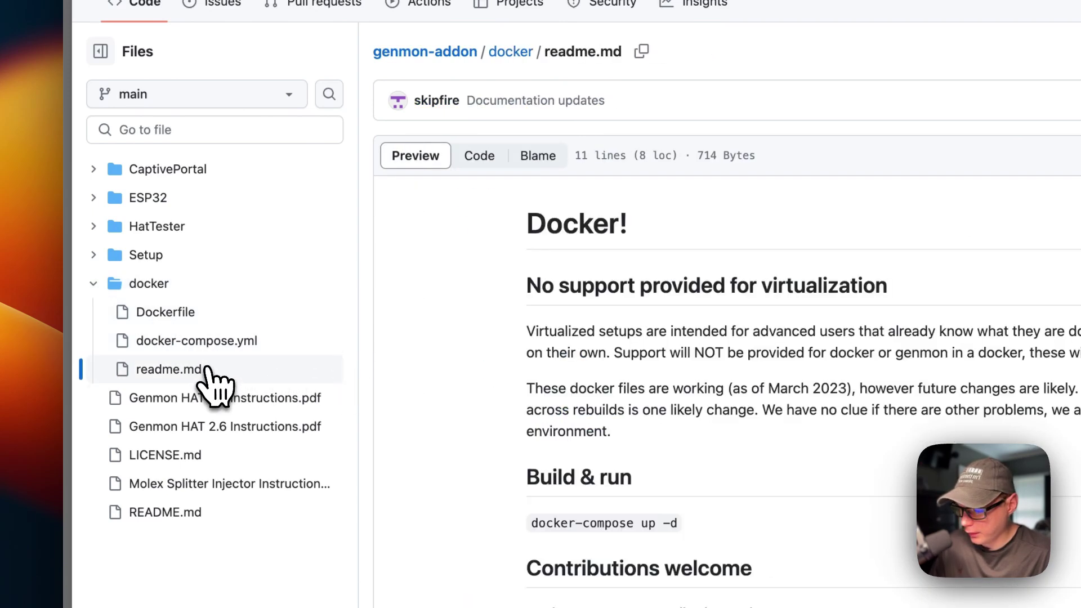
click(183, 320)
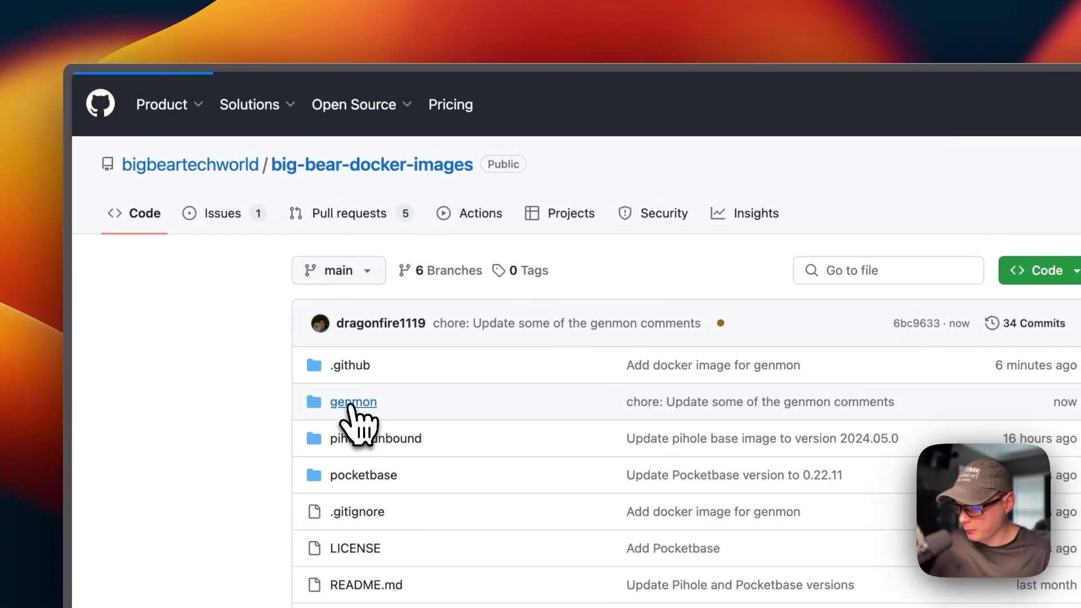
click(349, 403)
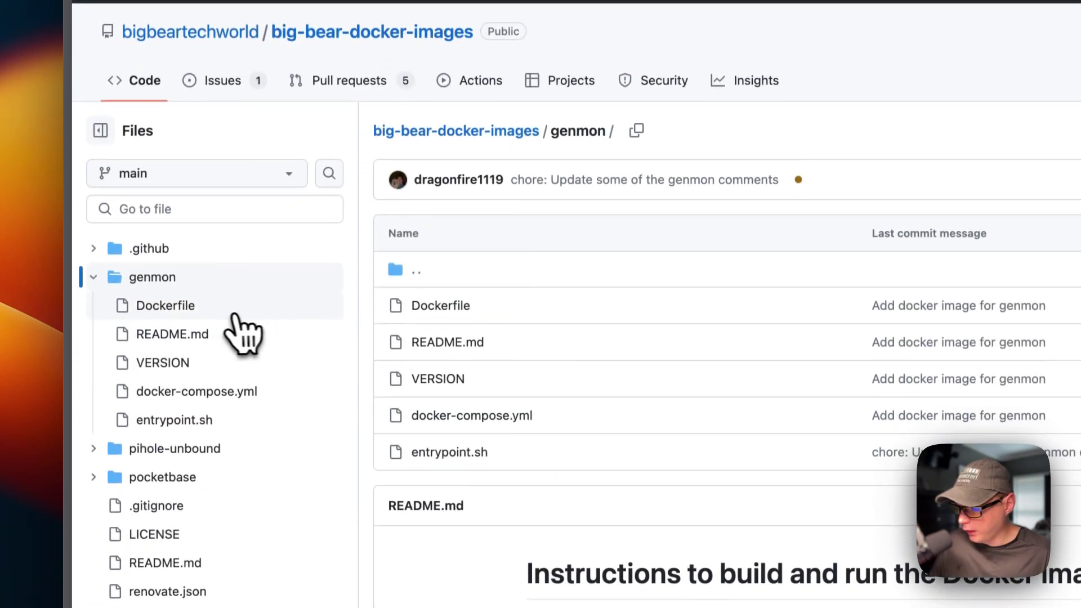
click(178, 321)
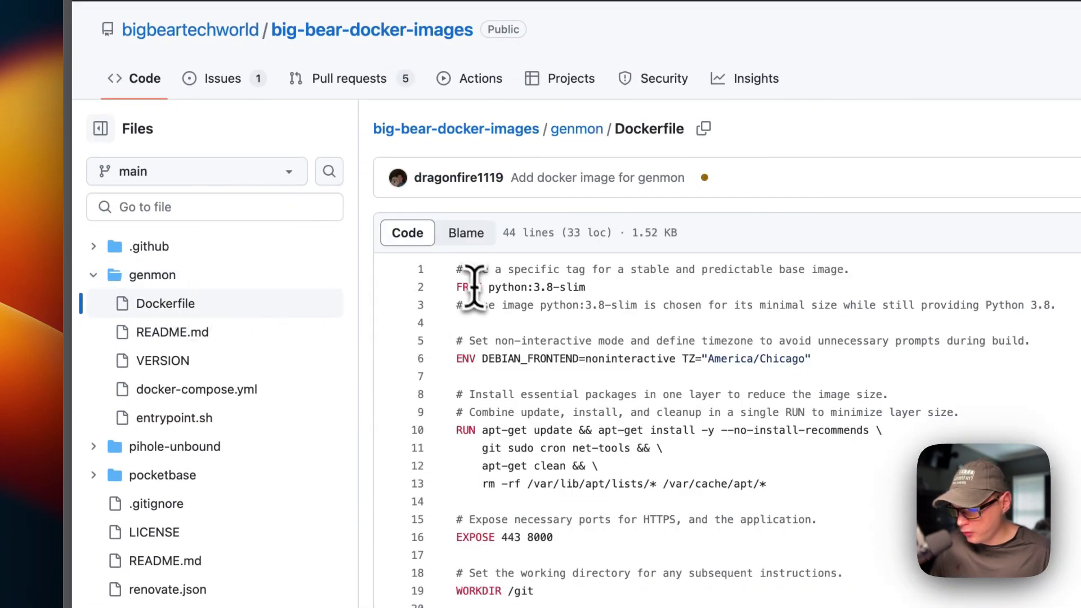
drag(456, 270, 643, 304)
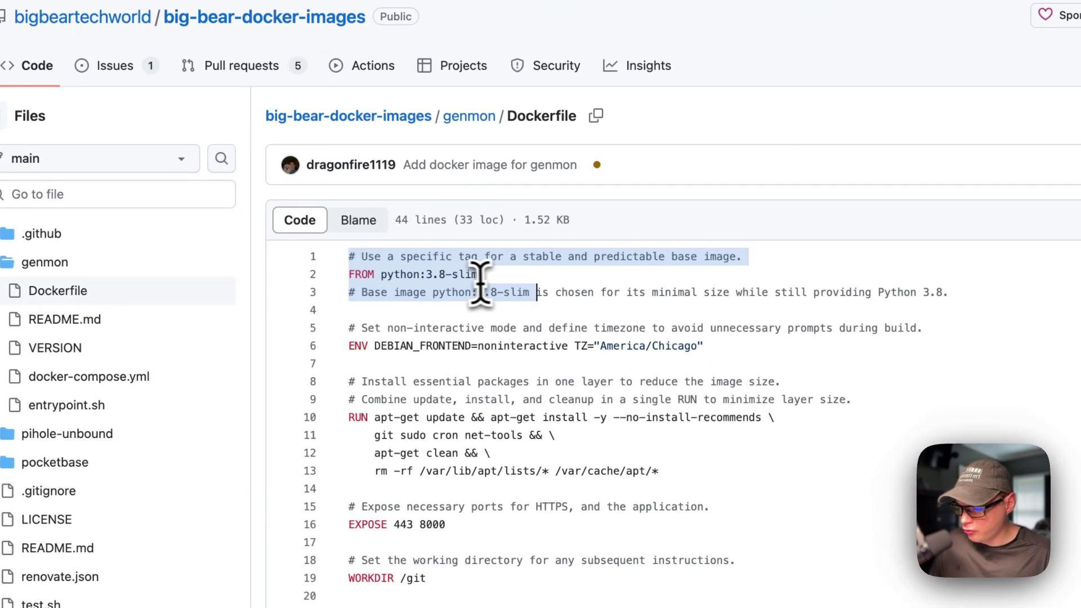
double_click(394, 274)
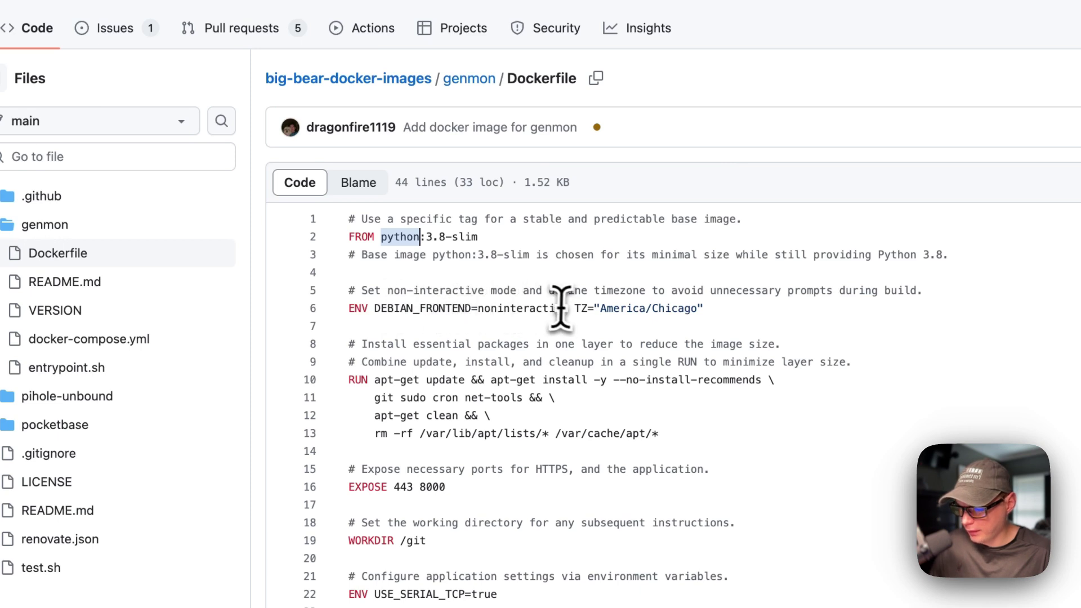
scroll(563, 330, down, 3)
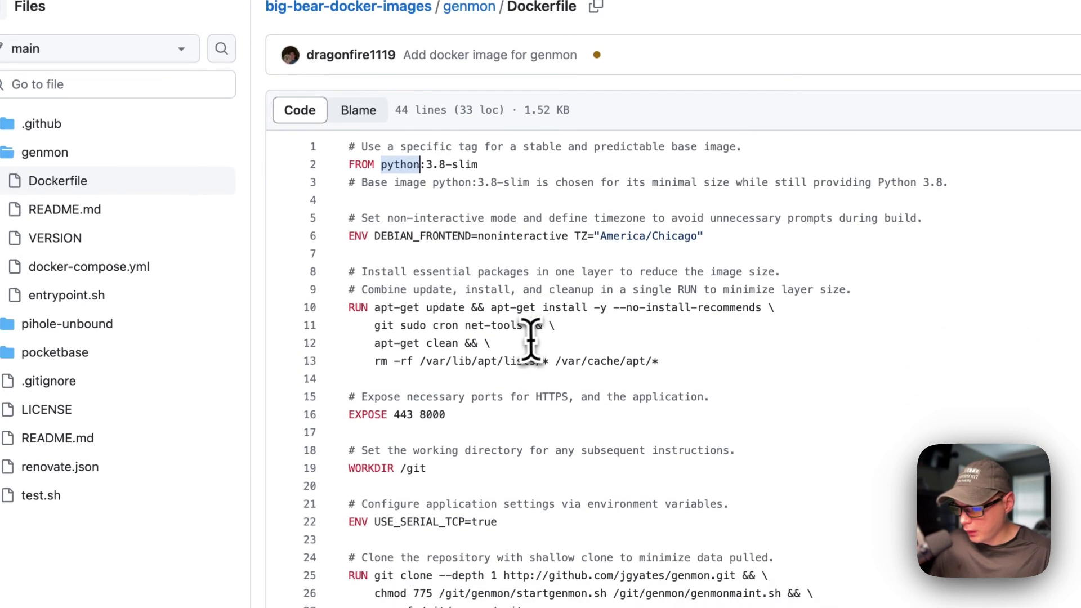
drag(349, 271, 512, 356)
click(406, 304)
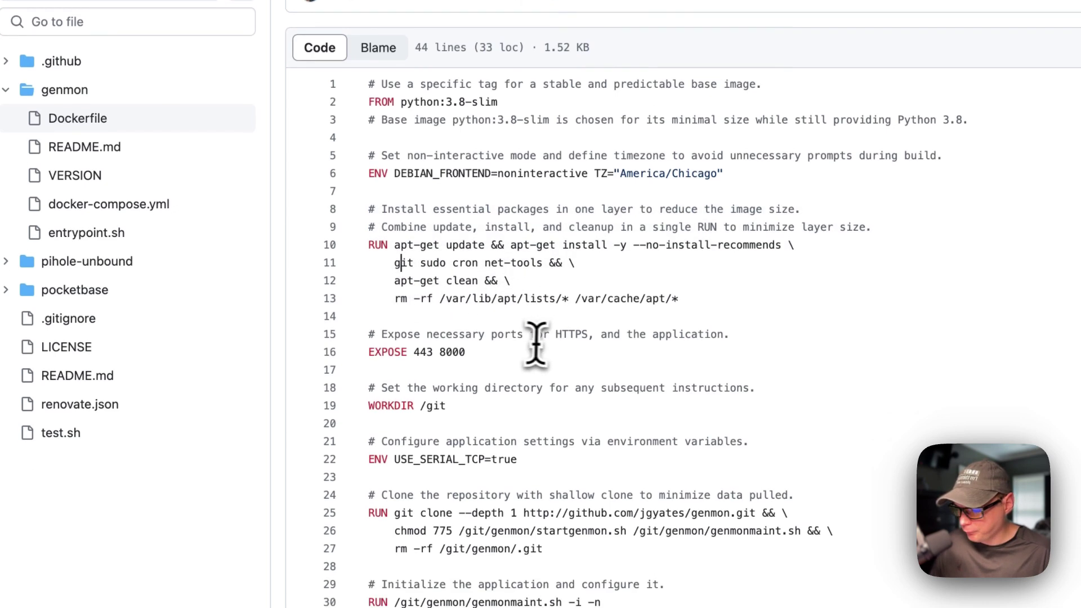
scroll(538, 395, down, 3)
drag(368, 334, 493, 351)
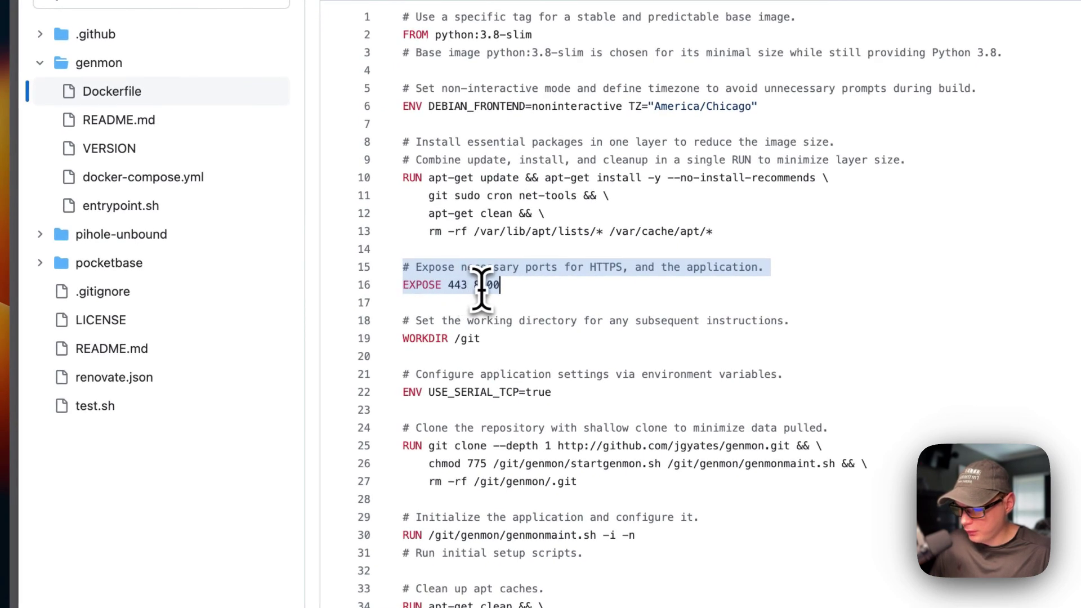
scroll(507, 288, down, 1)
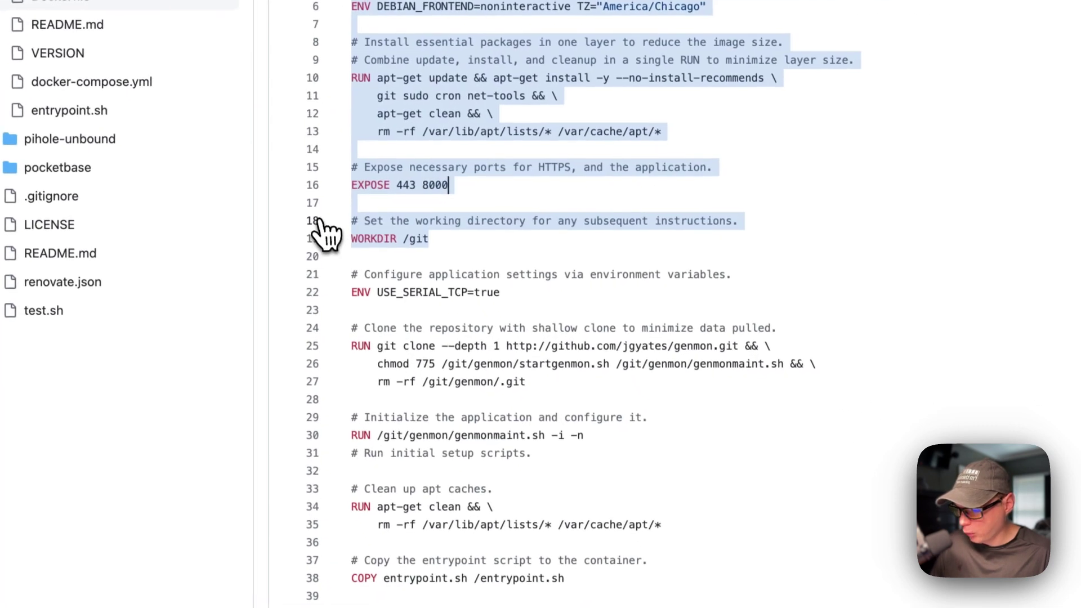
click(408, 319)
click(356, 219)
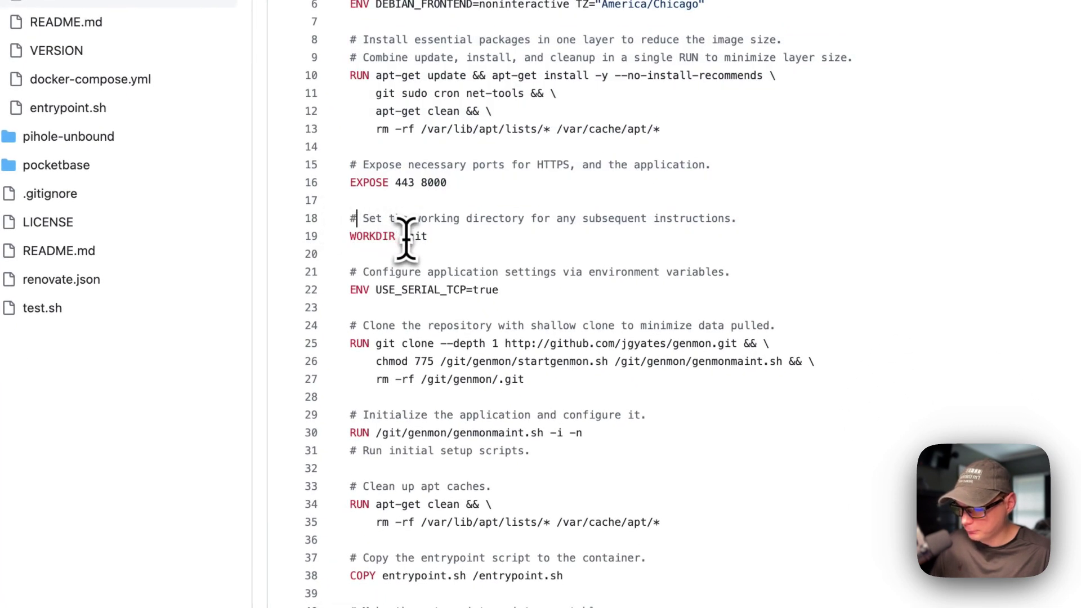
drag(354, 273, 522, 285)
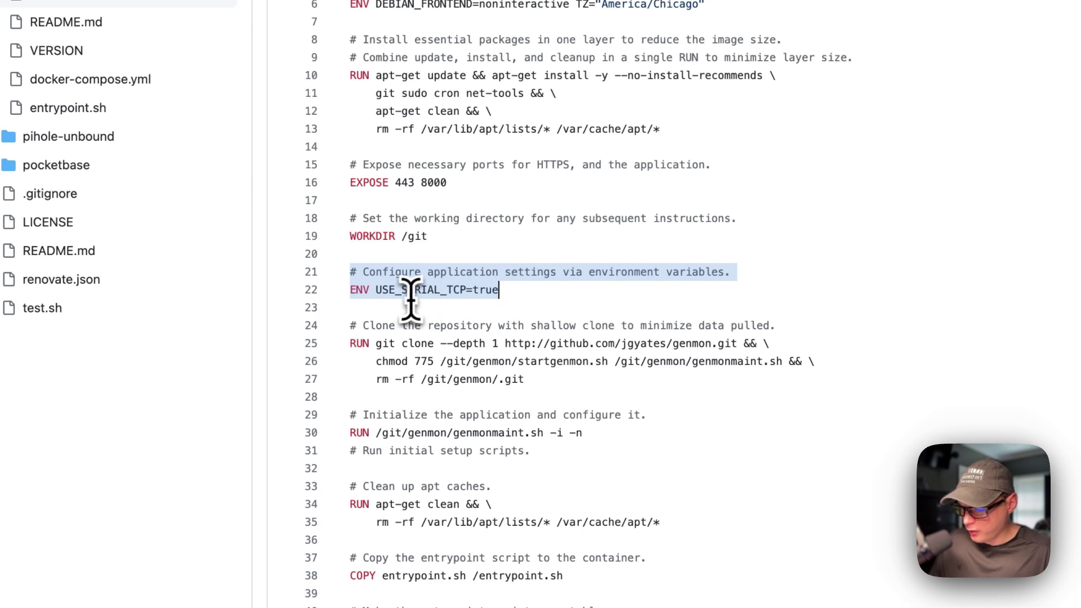
click(481, 292)
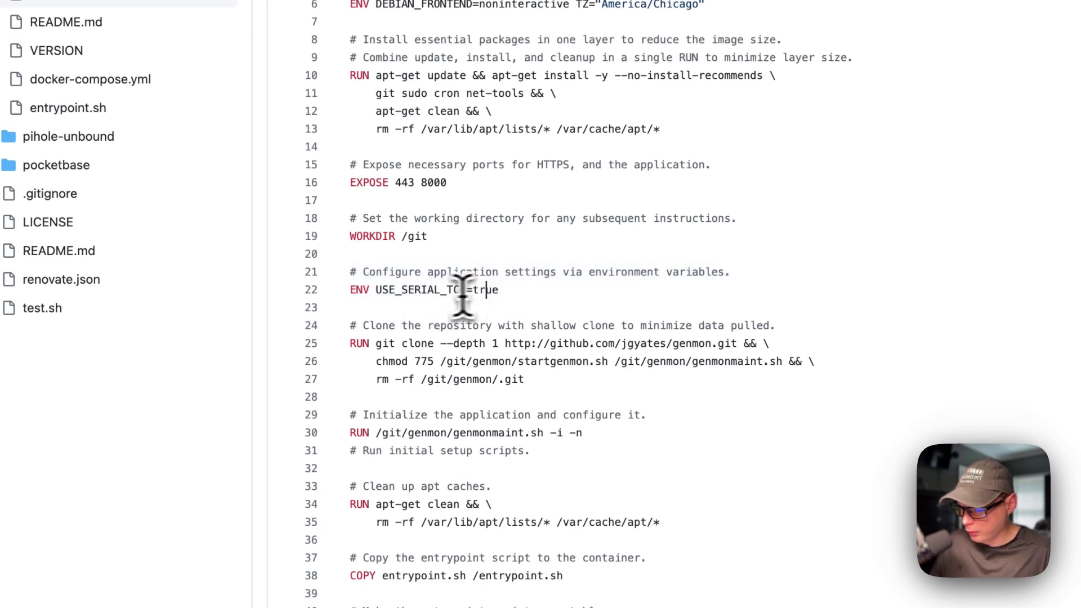
drag(345, 290, 601, 304)
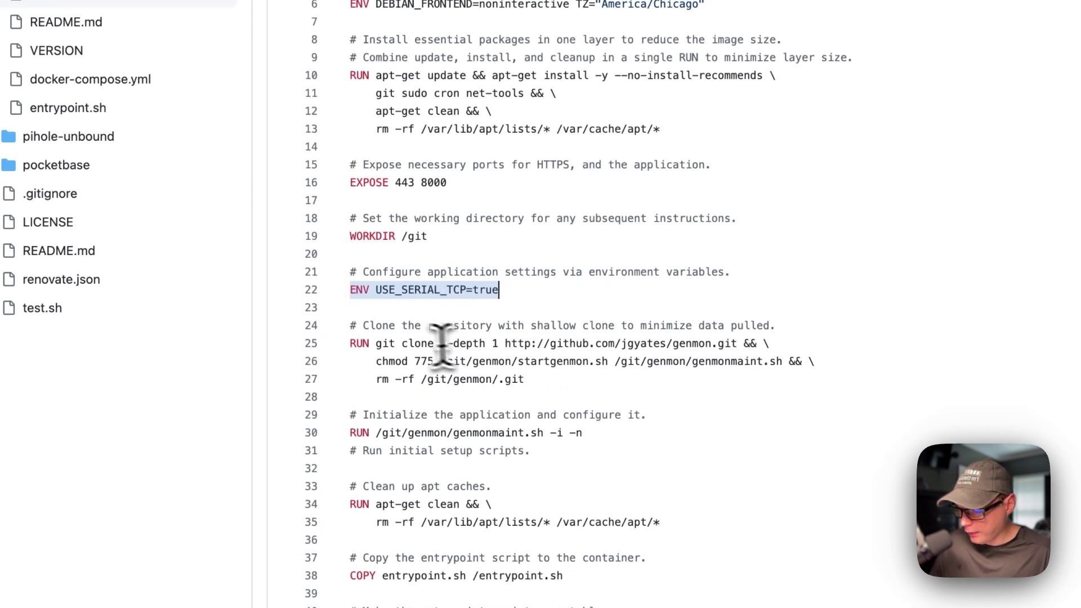
drag(350, 326, 579, 379)
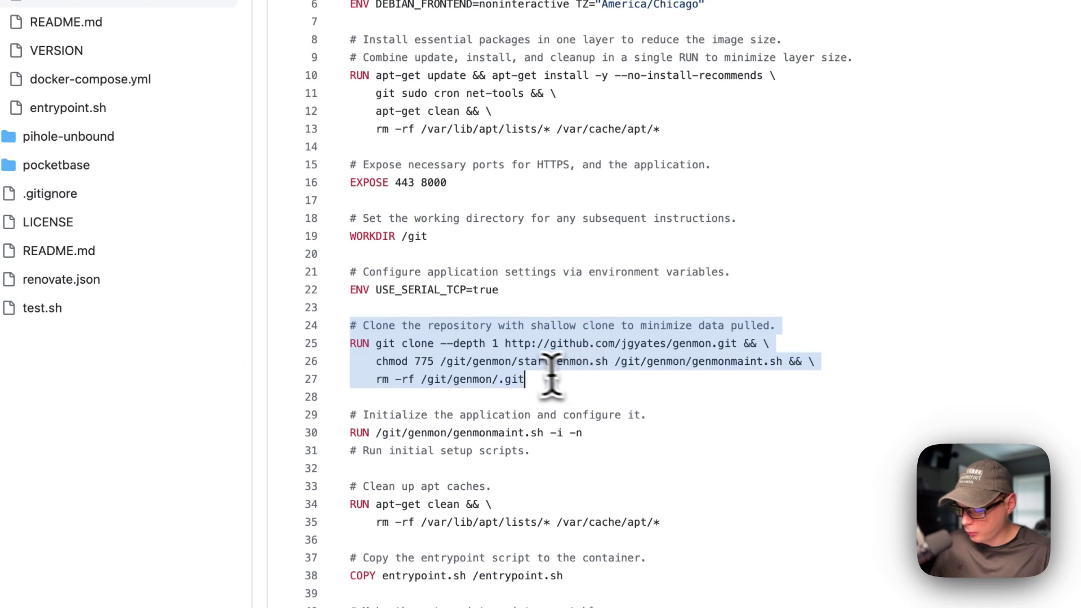
click(470, 354)
click(458, 343)
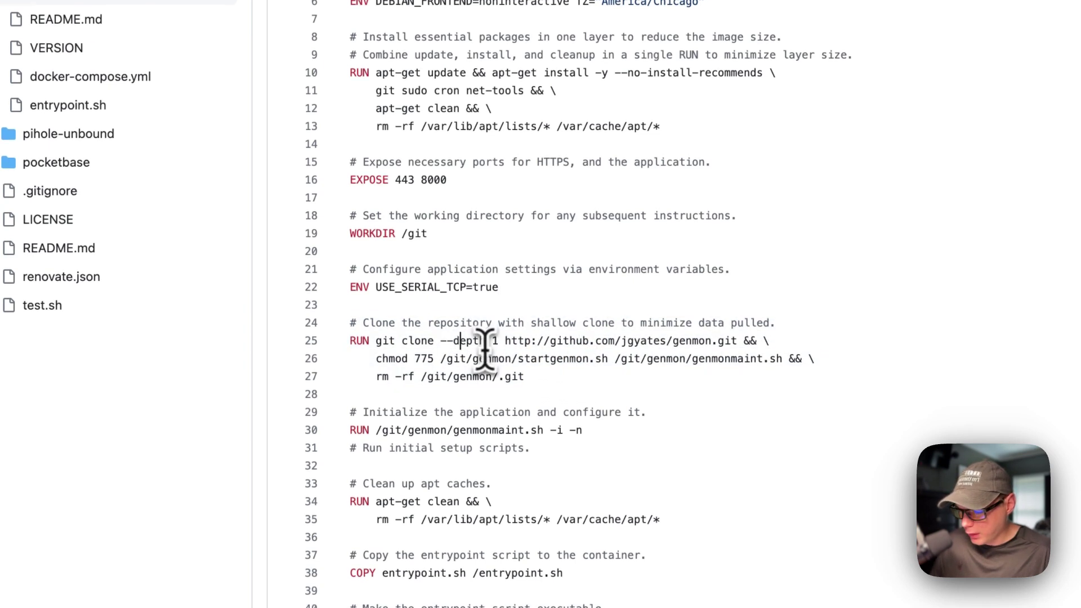
drag(378, 379, 846, 383)
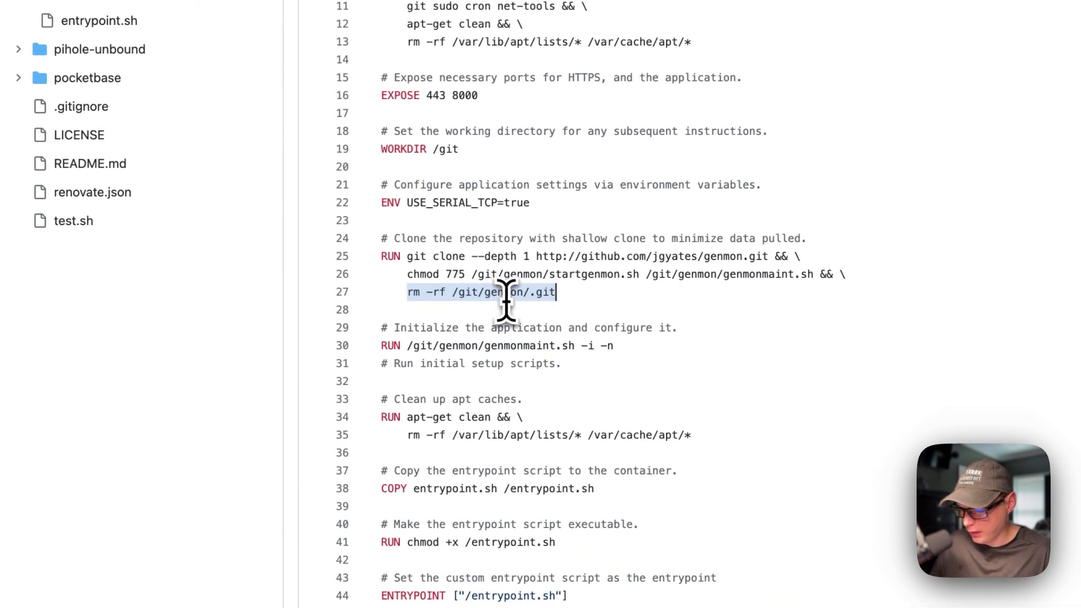
drag(378, 327, 620, 373)
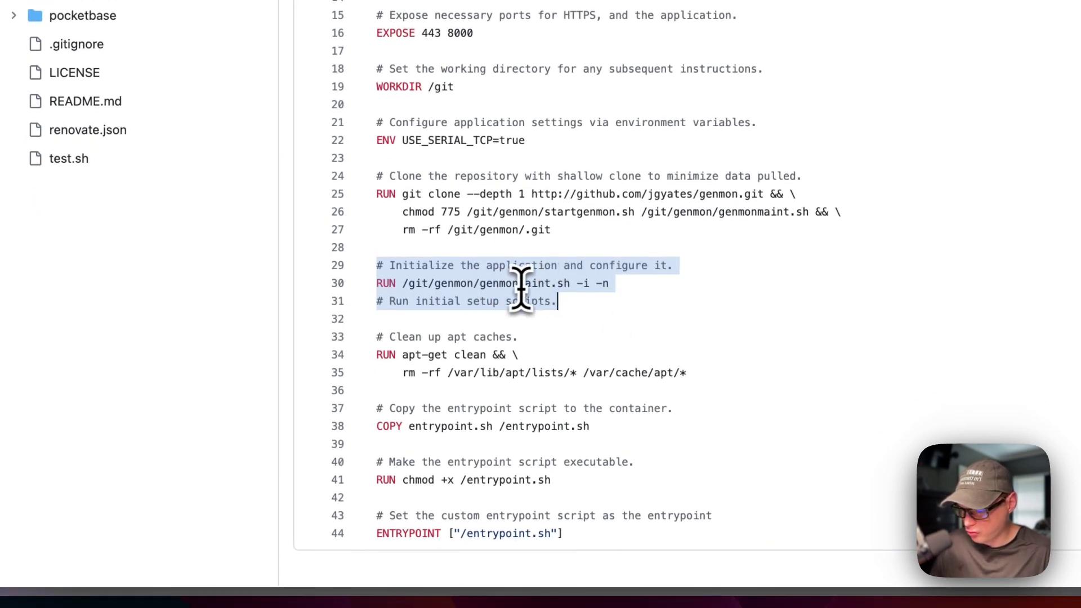
drag(377, 337, 505, 371)
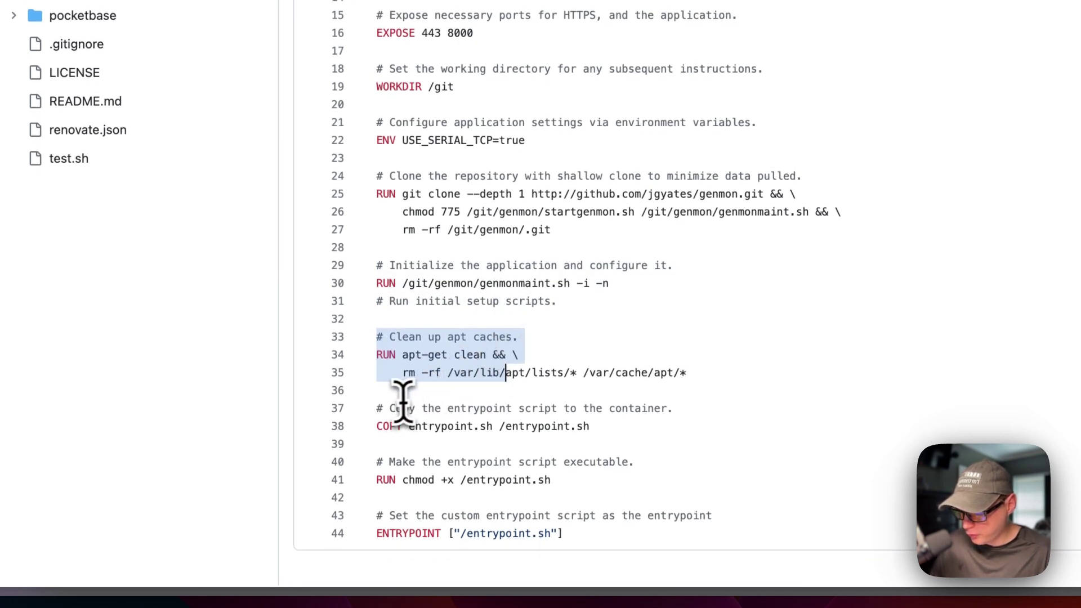
drag(376, 409, 496, 424)
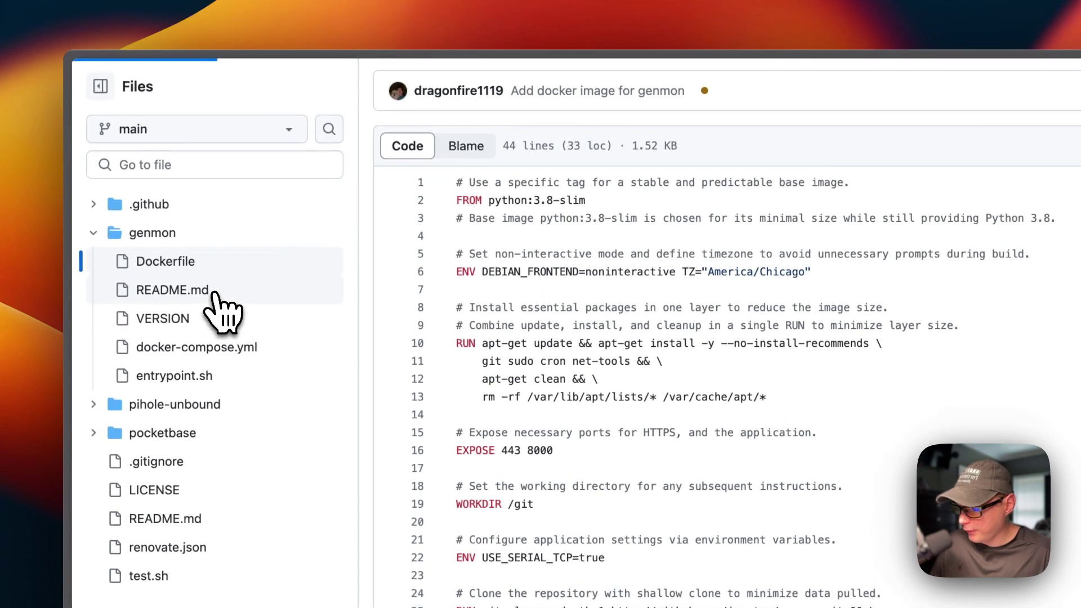
Check the genmon README, VERSION and docker-compose.yml, then open entrypoint.sh
click(214, 280)
click(242, 320)
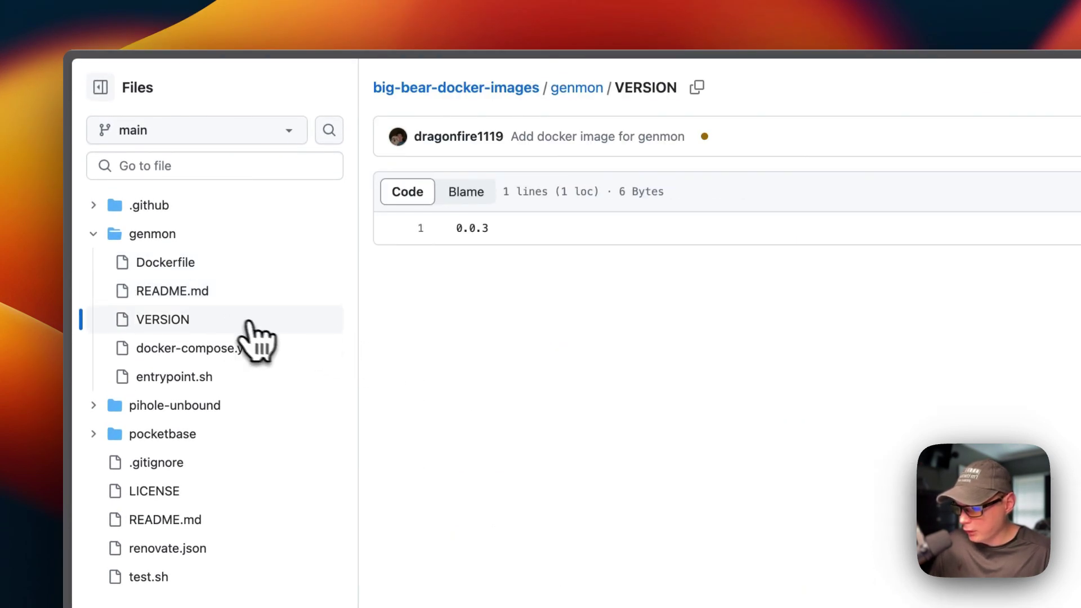
click(186, 349)
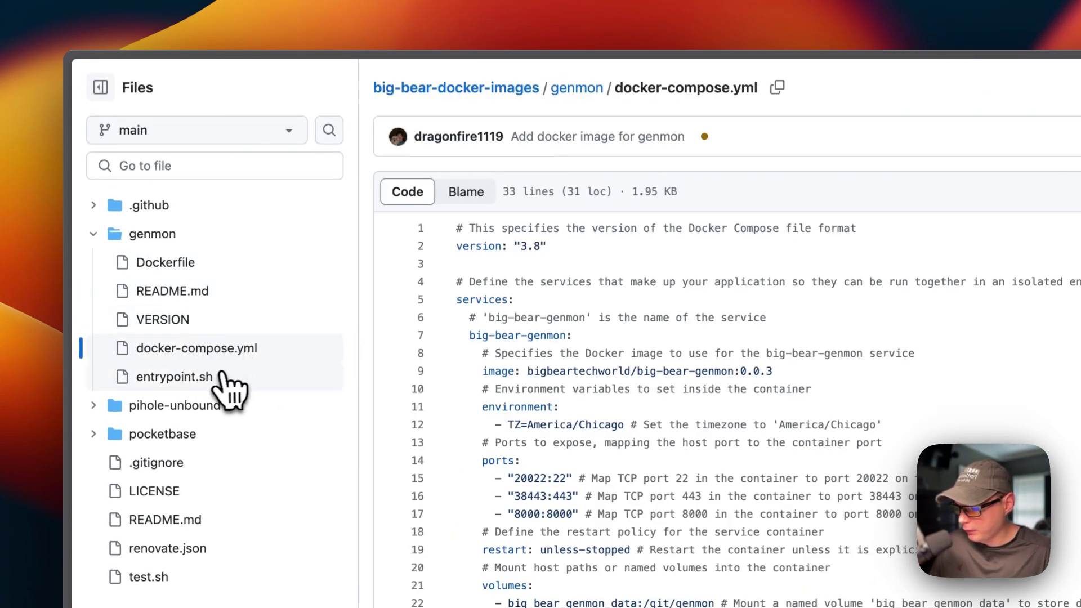
click(211, 377)
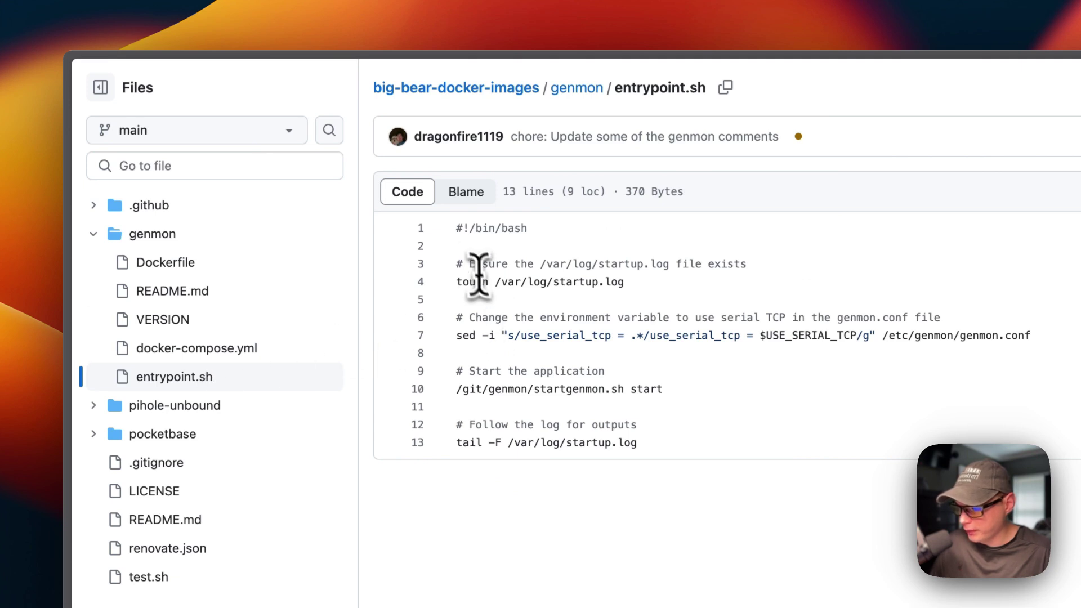
Highlight entrypoint.sh's shebang, startup log, use_serial_tcp setting and startgenmon.sh start lines
triple_click(466, 228)
drag(349, 289, 611, 290)
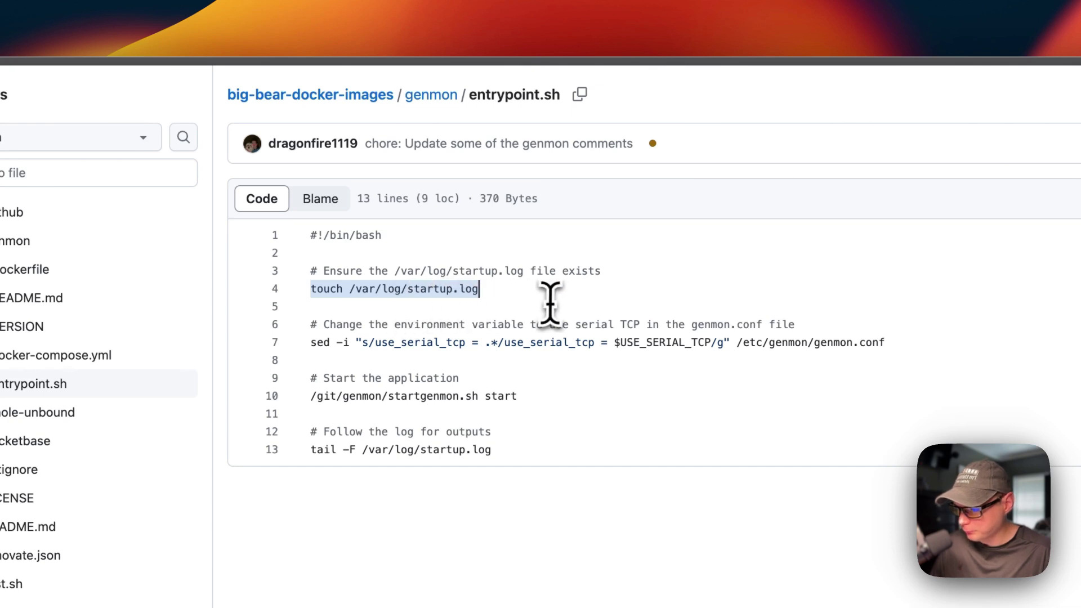
drag(313, 322, 595, 345)
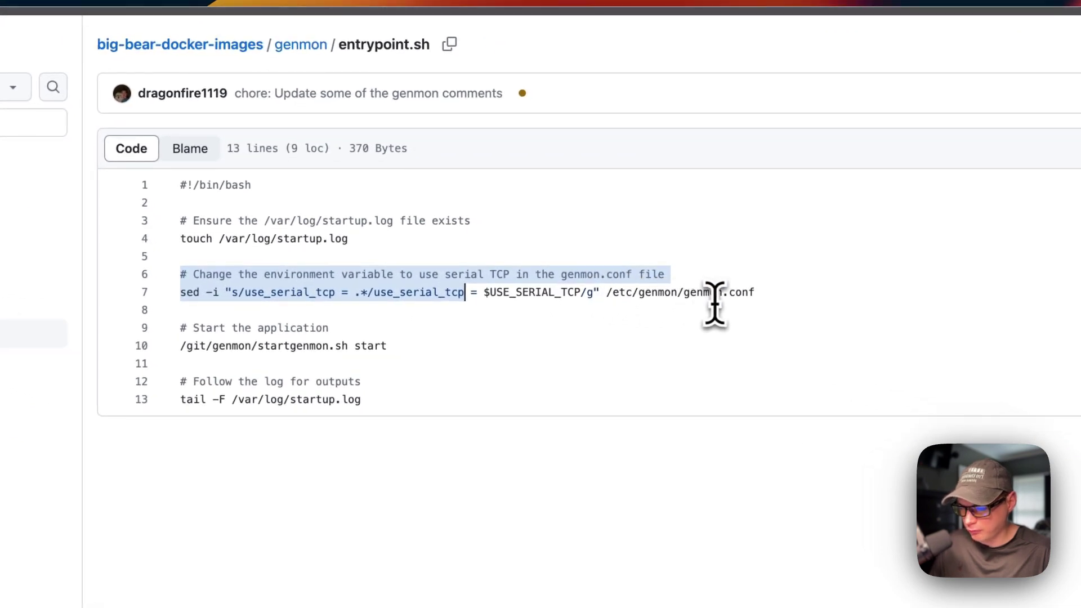
click(253, 294)
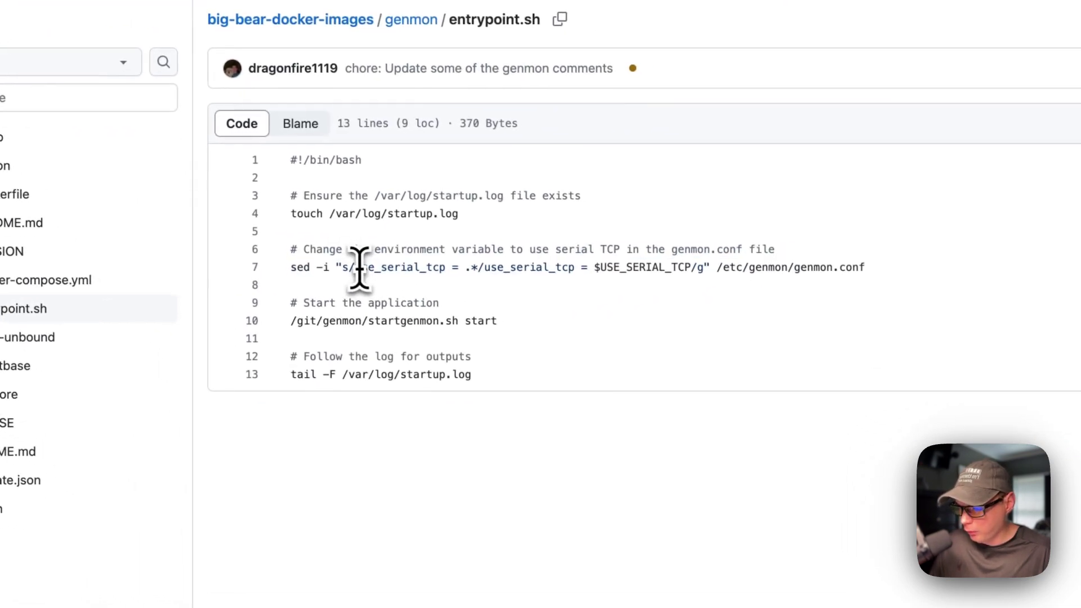
drag(354, 267, 445, 267)
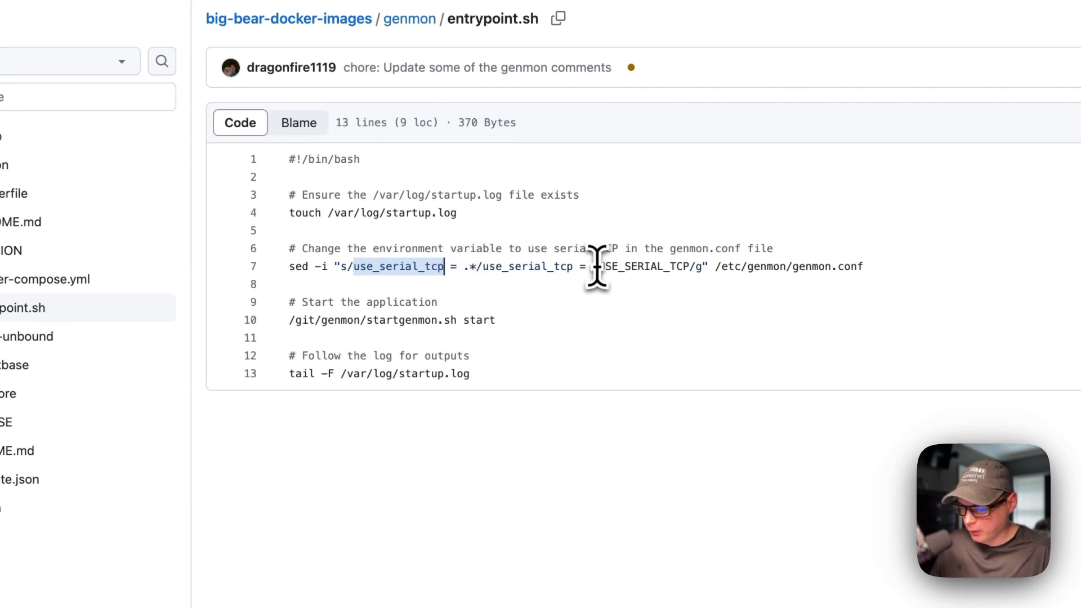
drag(593, 267, 693, 268)
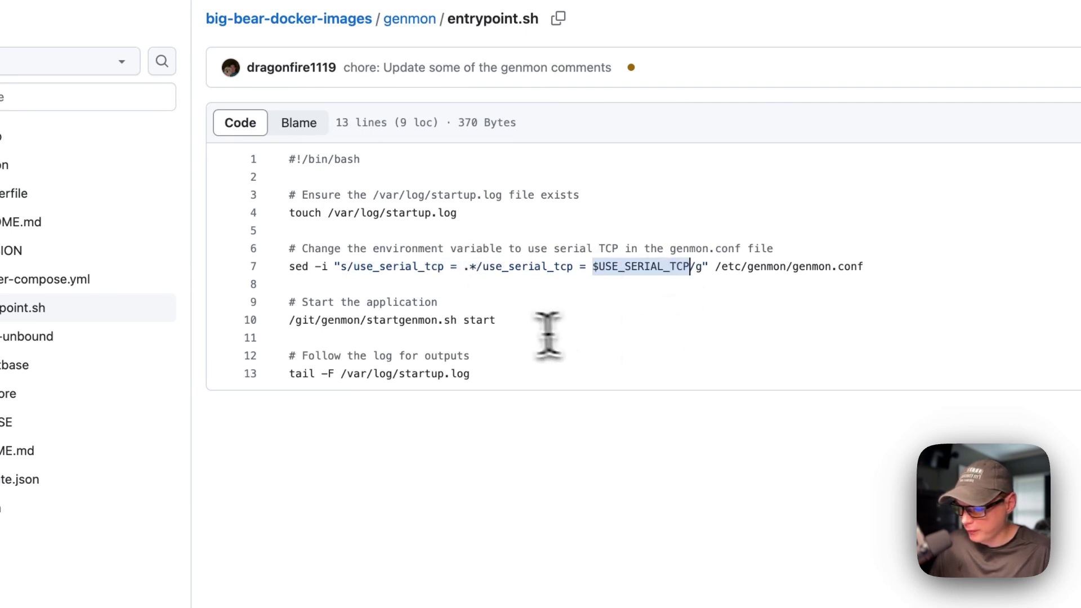
drag(290, 302, 437, 302)
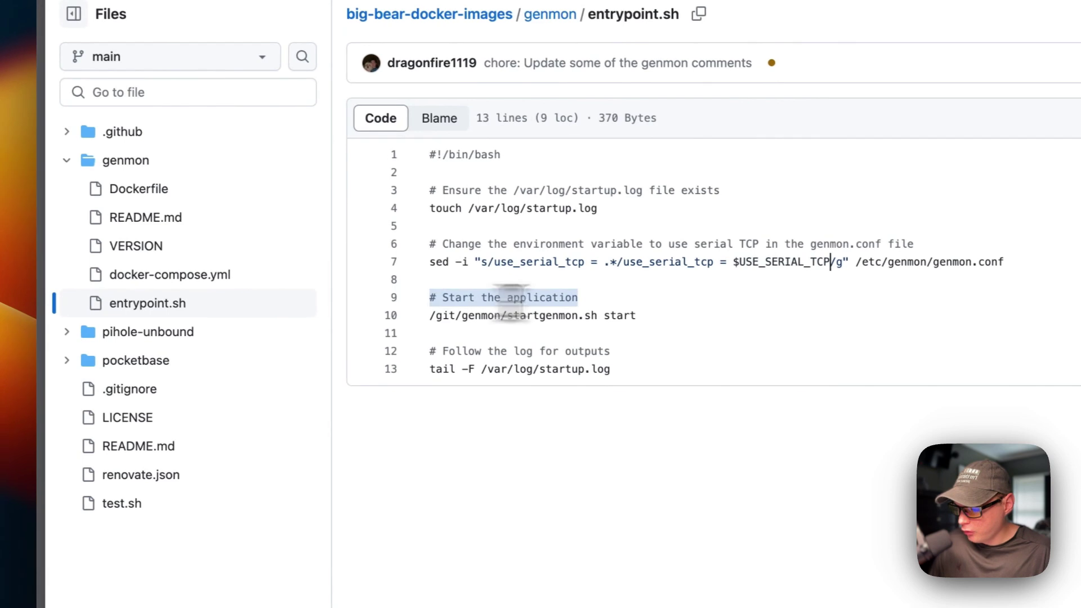
drag(509, 301, 646, 309)
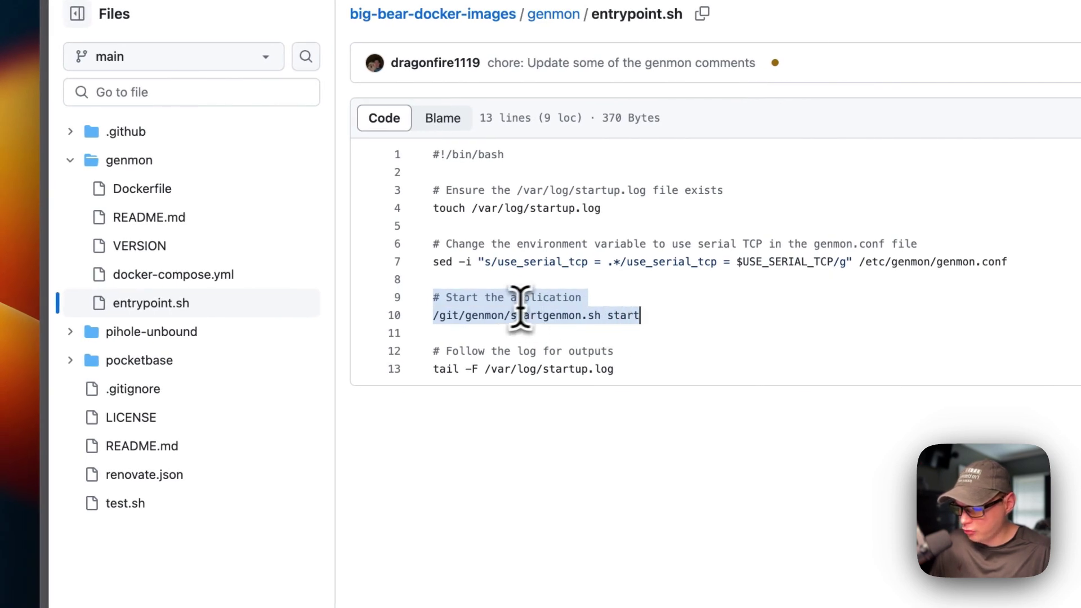
click(445, 315)
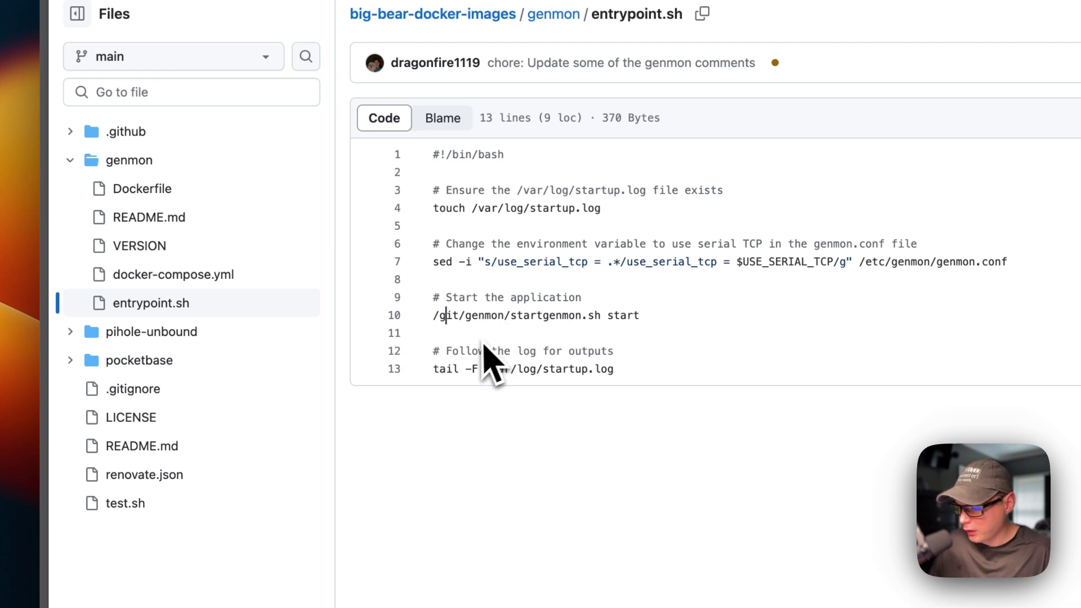
Glance at the Dockerfile again, then highlight the entrypoint.sh step following the startup log
click(142, 189)
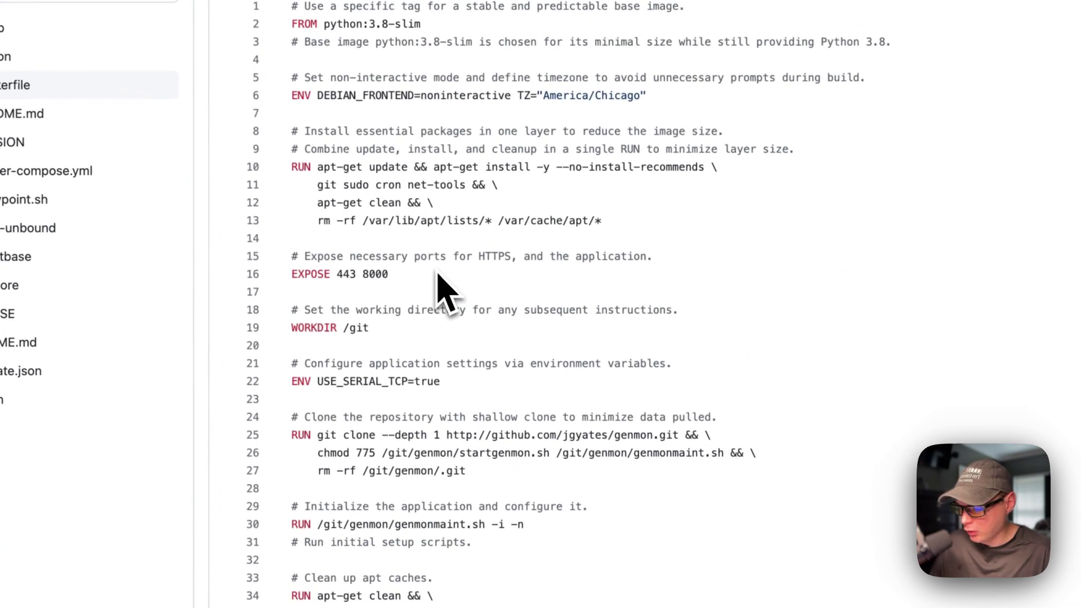
click(56, 200)
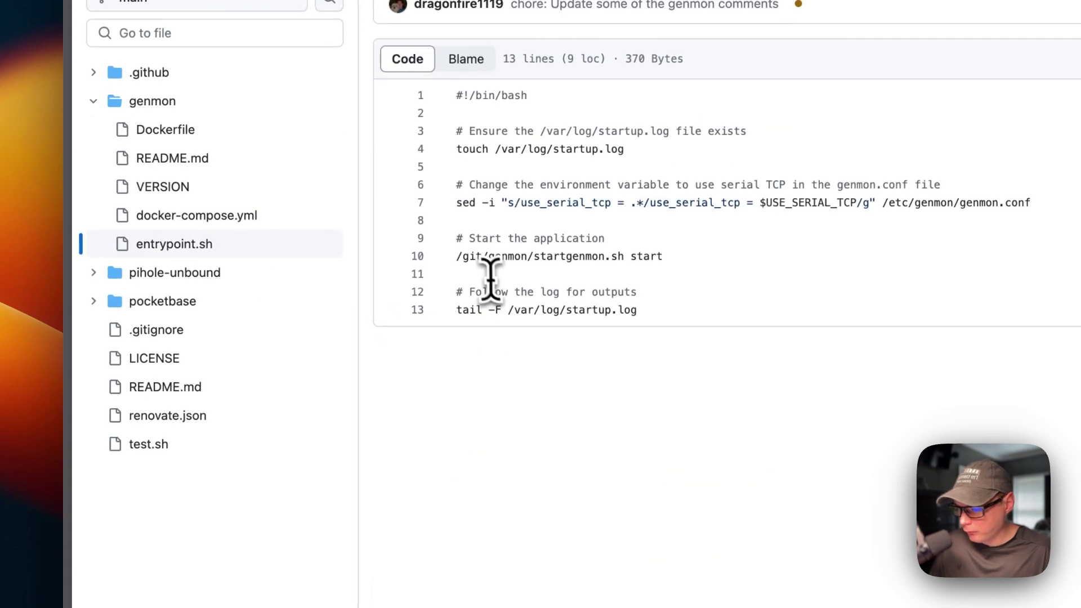
drag(460, 288, 641, 309)
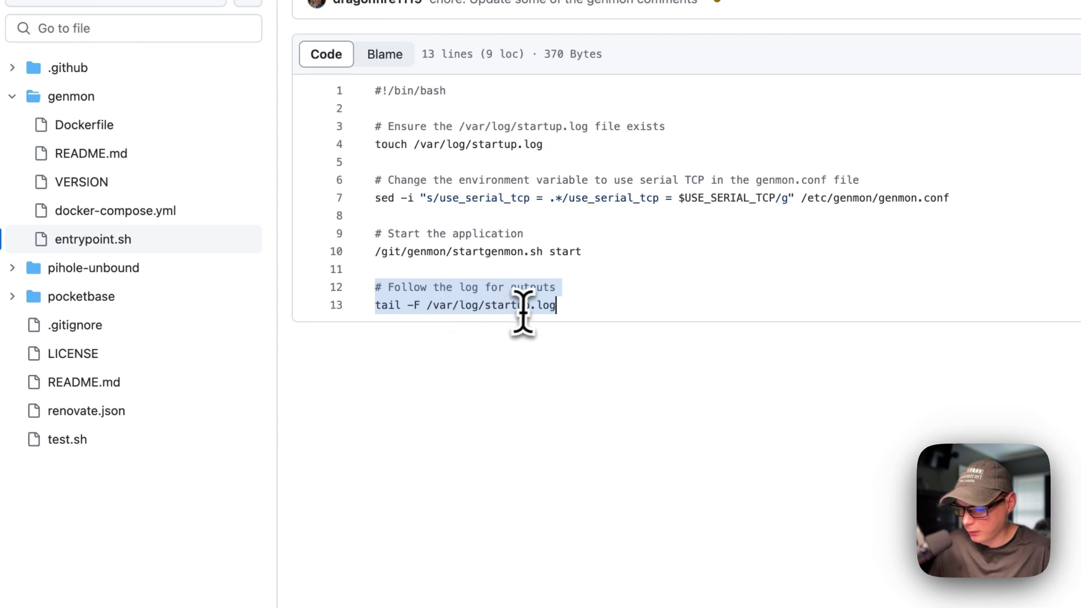
click(451, 297)
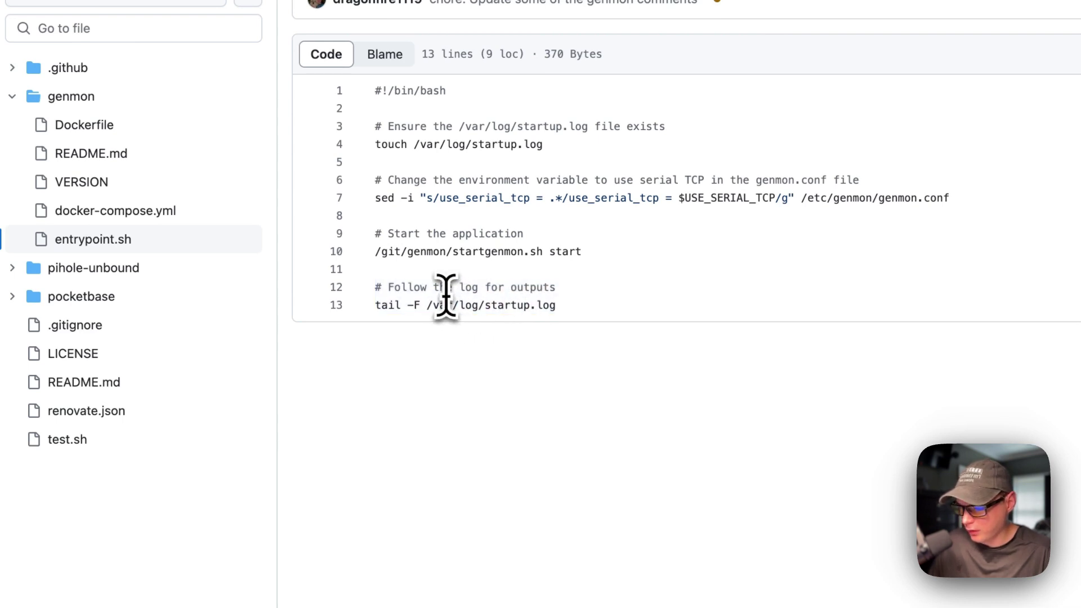
scroll(445, 295, up, 3)
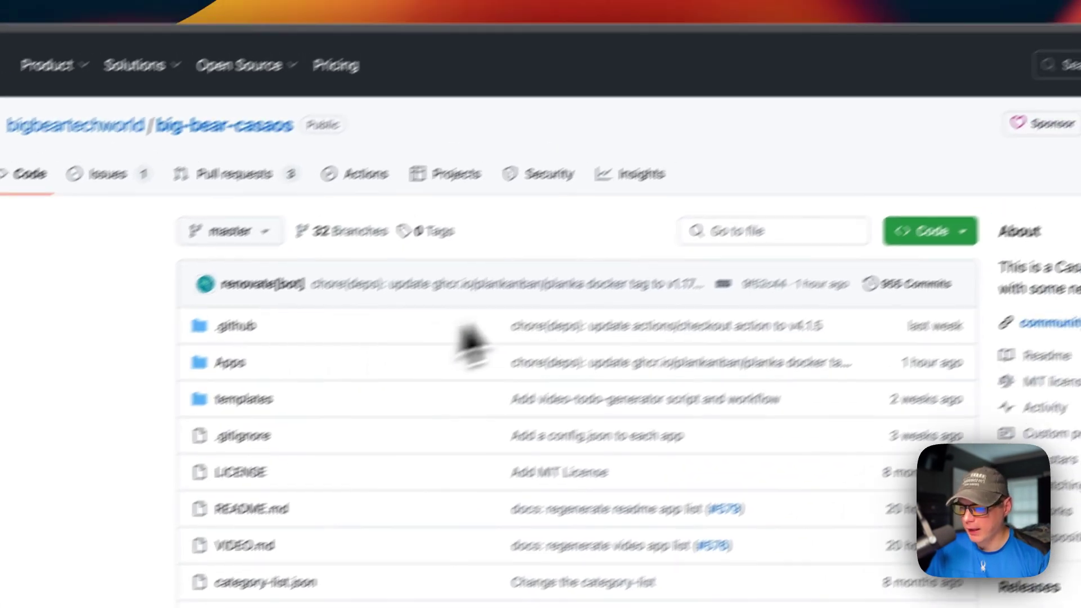
click(857, 164)
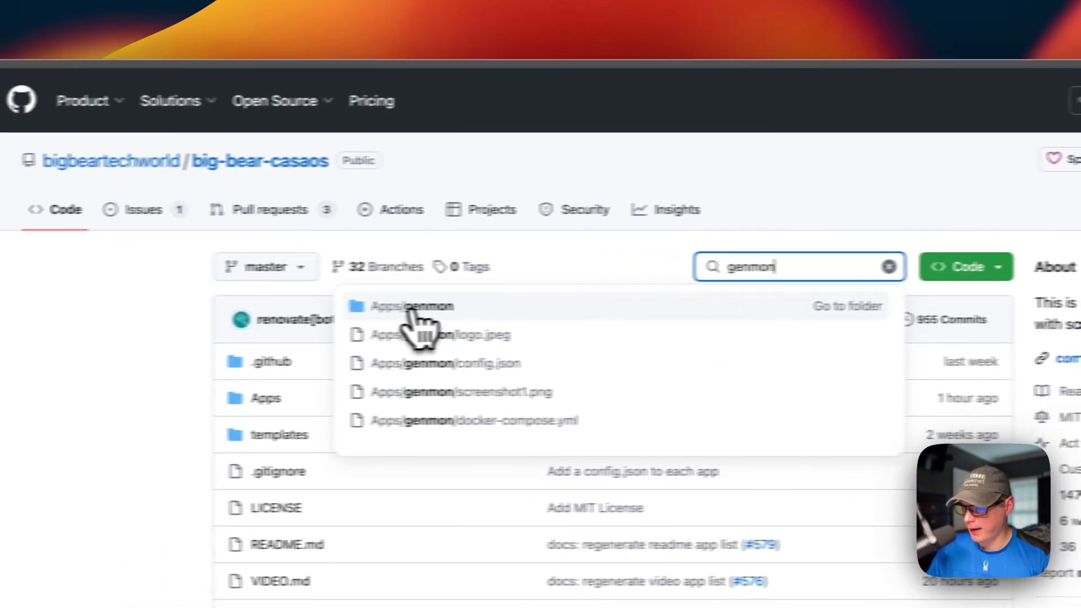
click(411, 307)
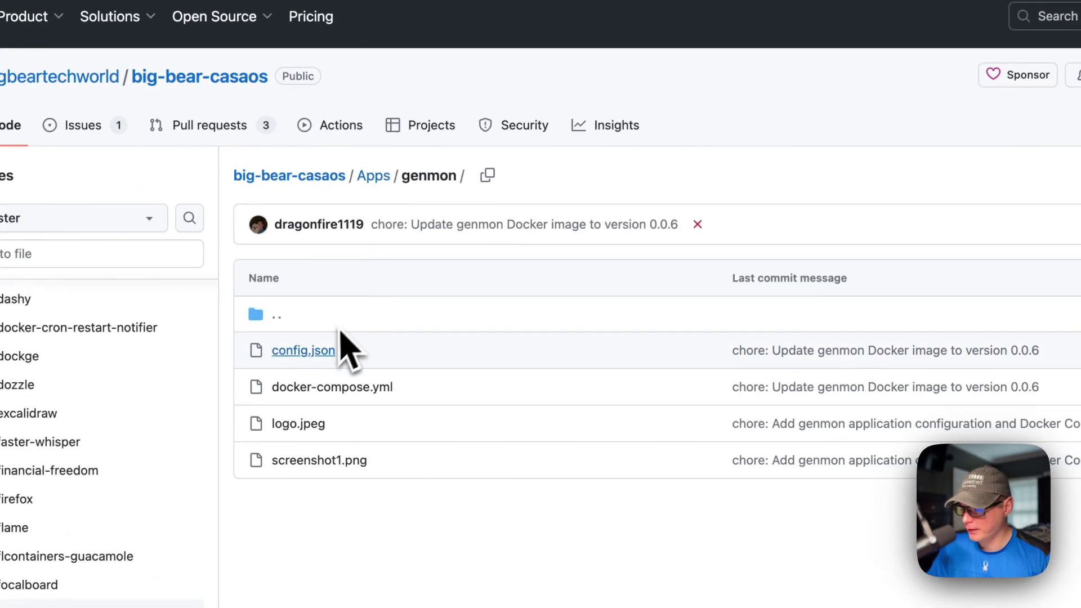
click(304, 383)
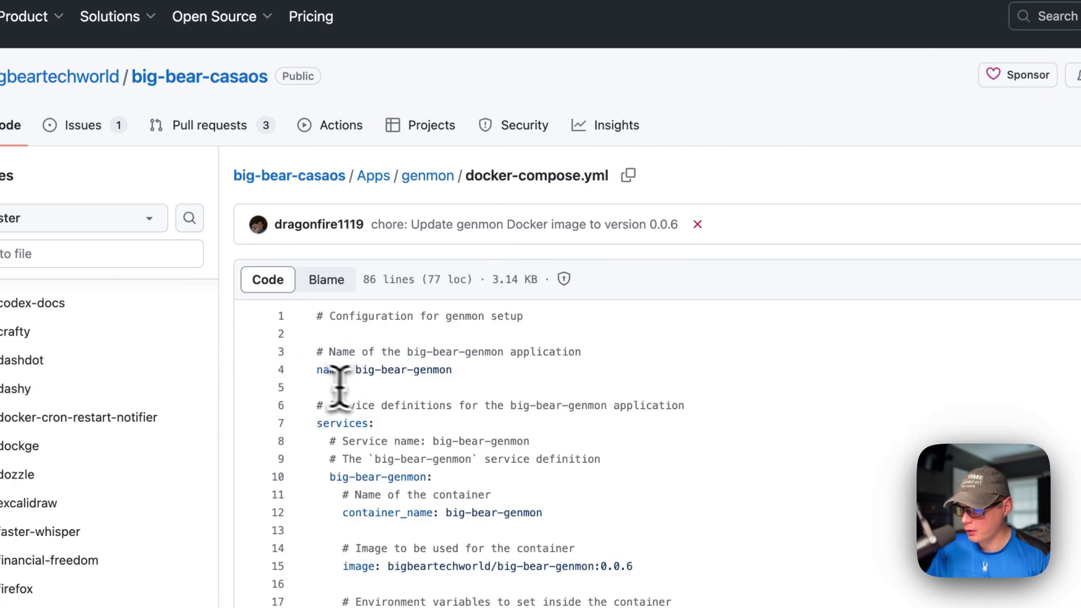
triple_click(390, 369)
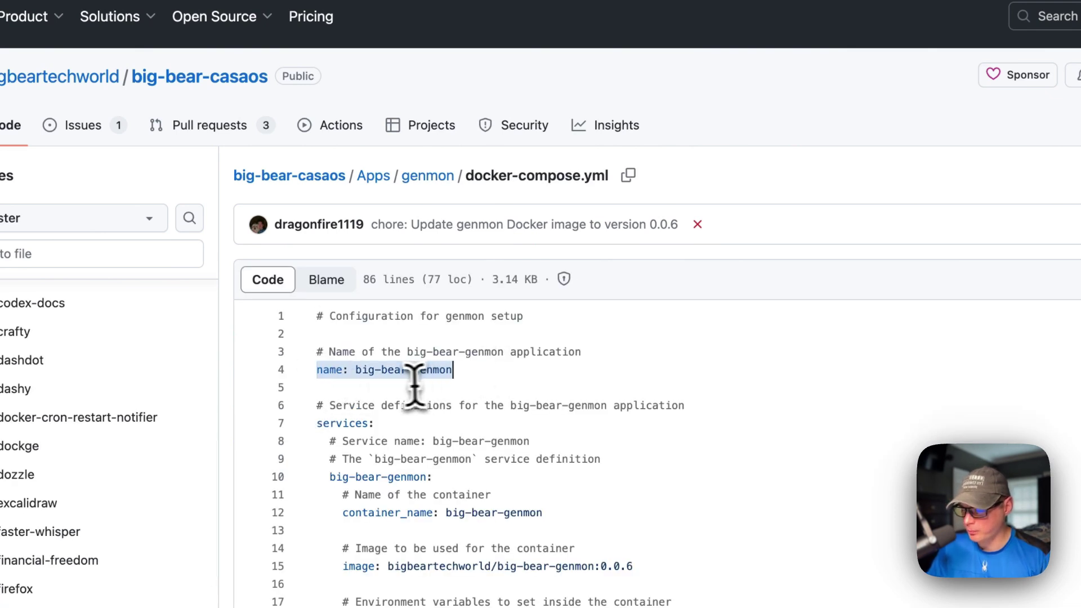
scroll(445, 387, down, 2)
scroll(445, 387, down, 3)
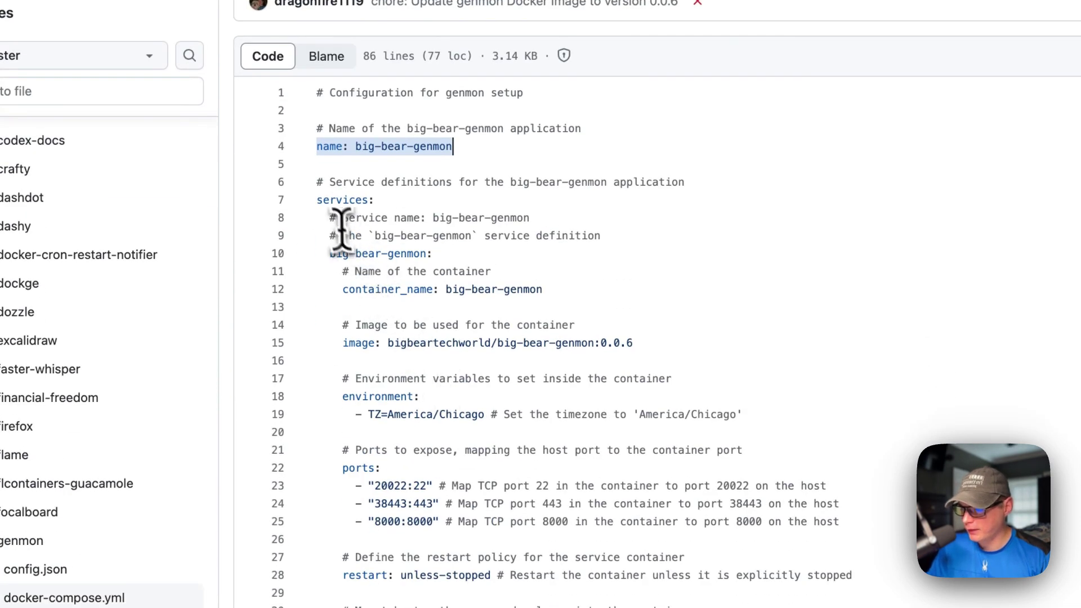
triple_click(337, 200)
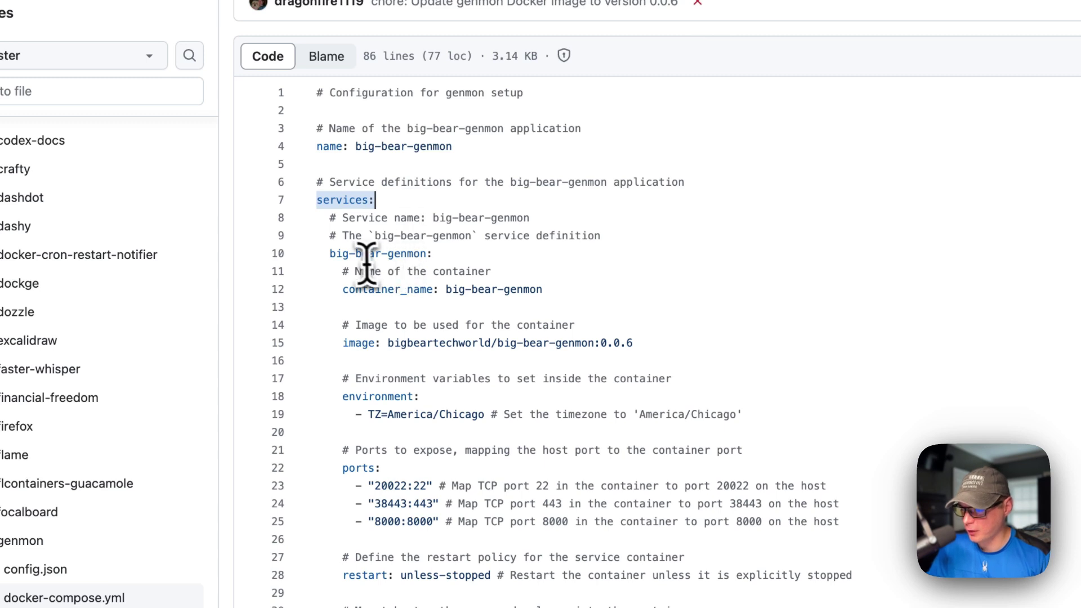
drag(335, 253, 443, 254)
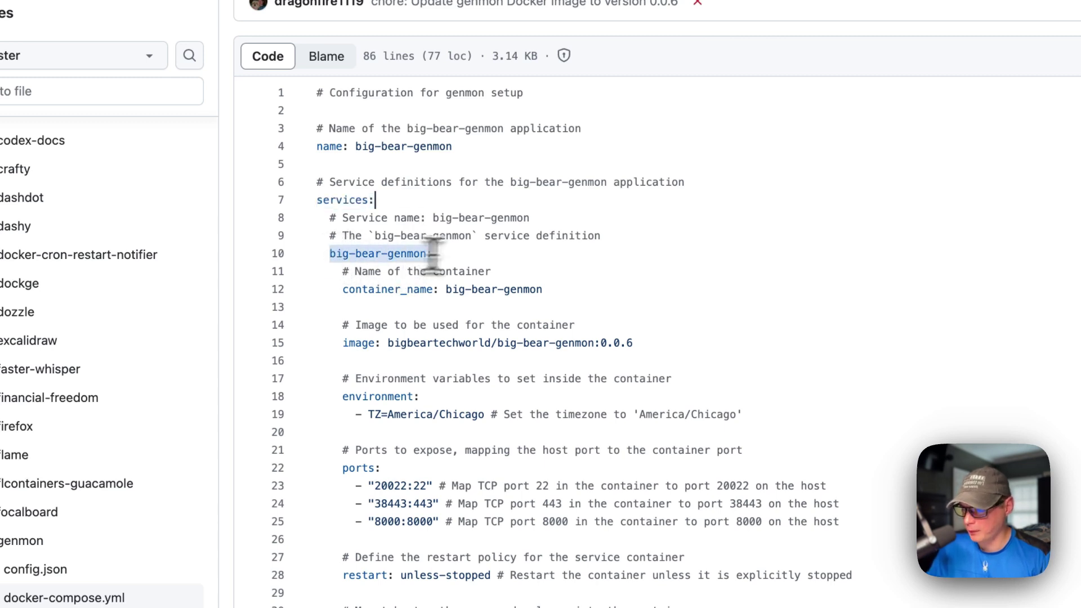
click(360, 290)
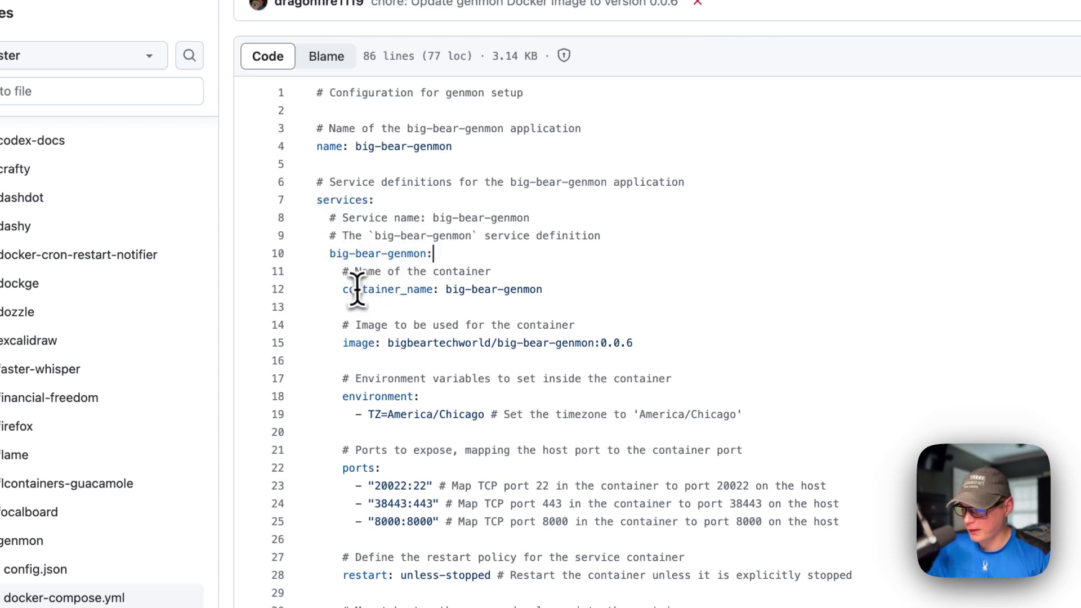
click(574, 289)
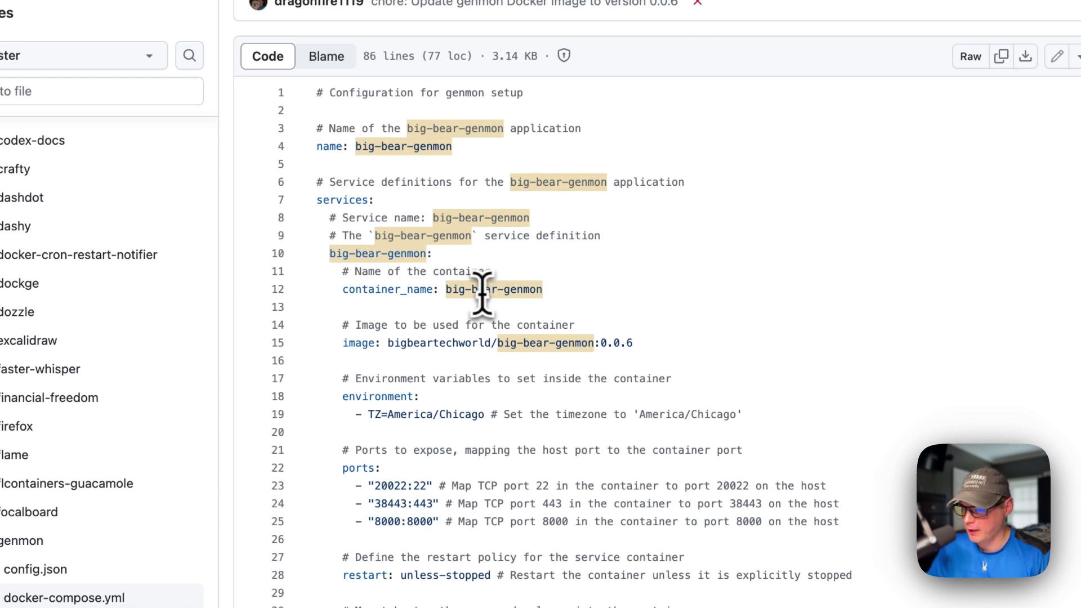
click(357, 289)
click(358, 341)
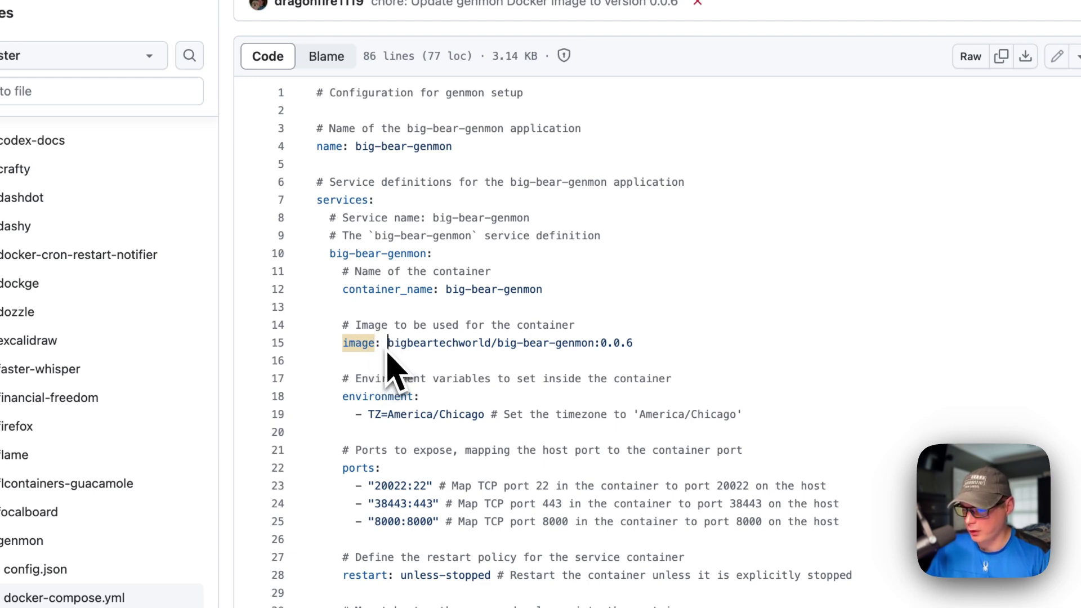
drag(388, 344, 674, 340)
click(605, 344)
drag(343, 378, 411, 388)
double_click(411, 387)
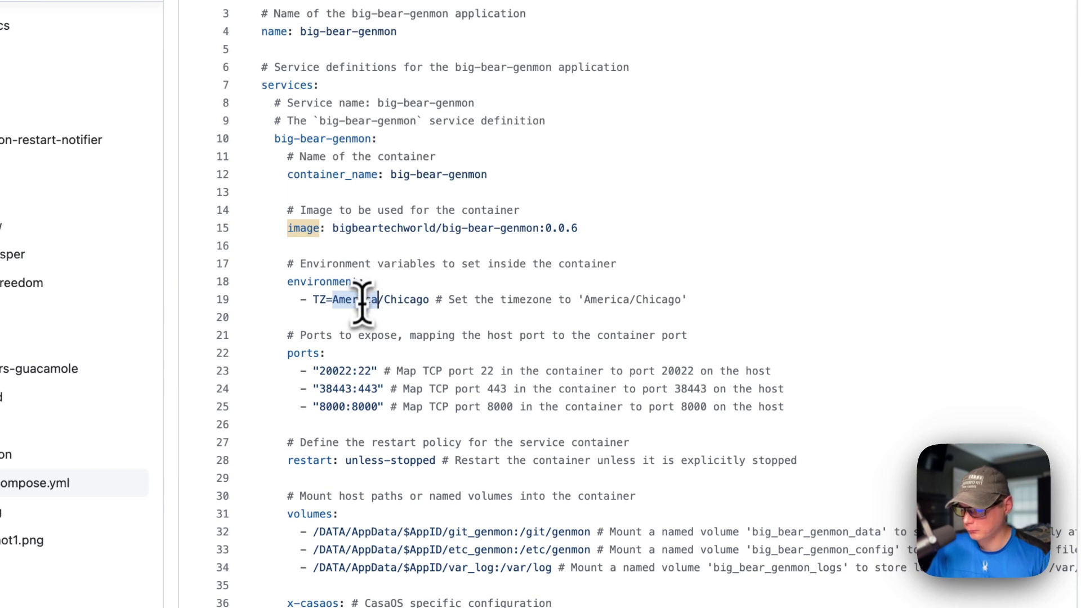
drag(288, 335, 698, 335)
click(279, 287)
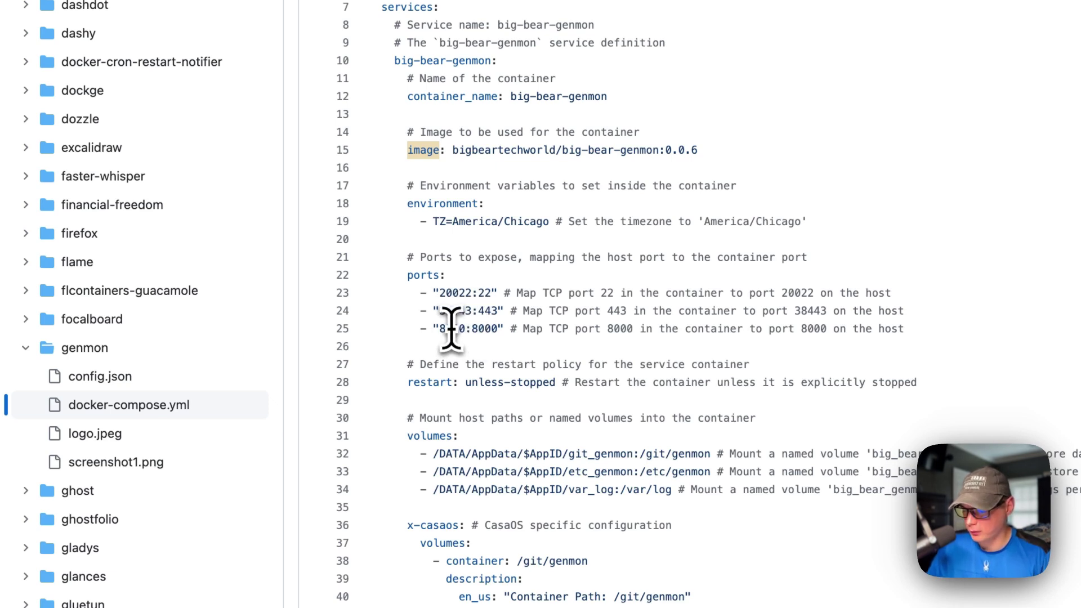
scroll(451, 328, down, 3)
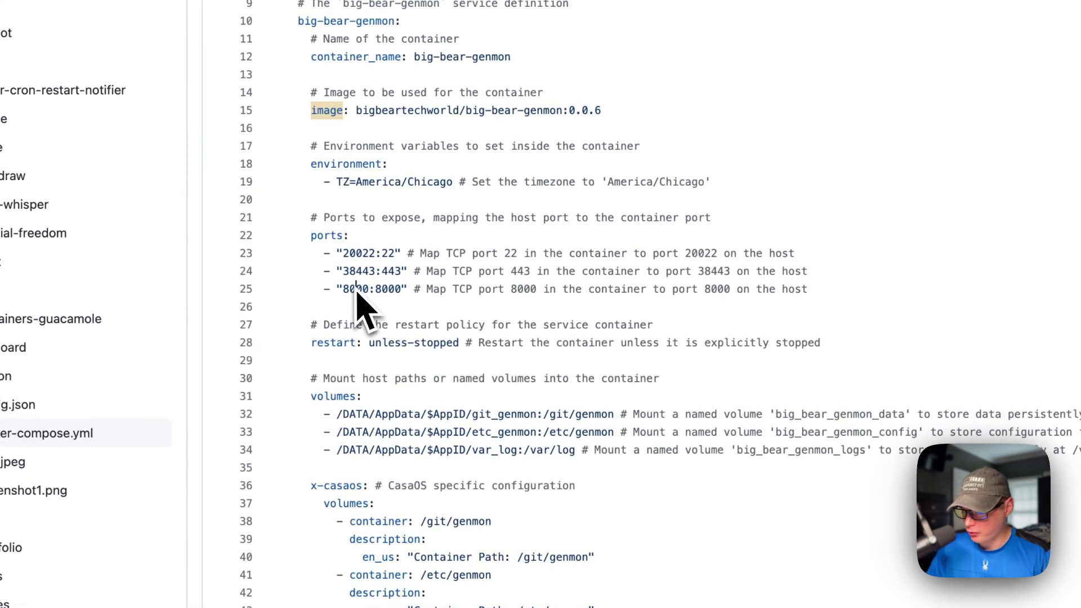
drag(310, 325, 742, 349)
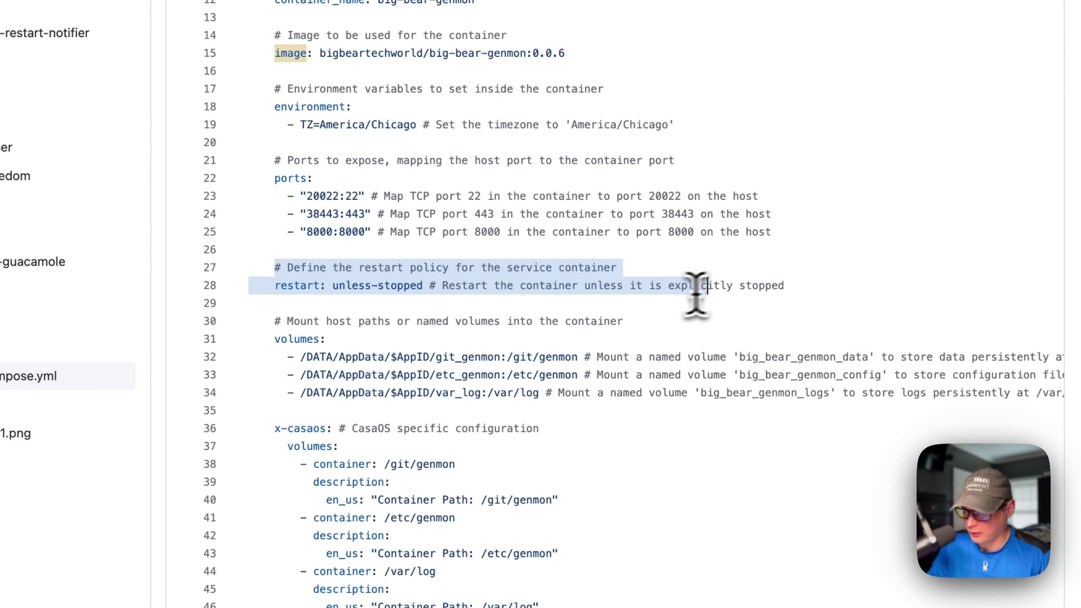
drag(274, 320, 601, 361)
drag(668, 409, 683, 432)
click(429, 406)
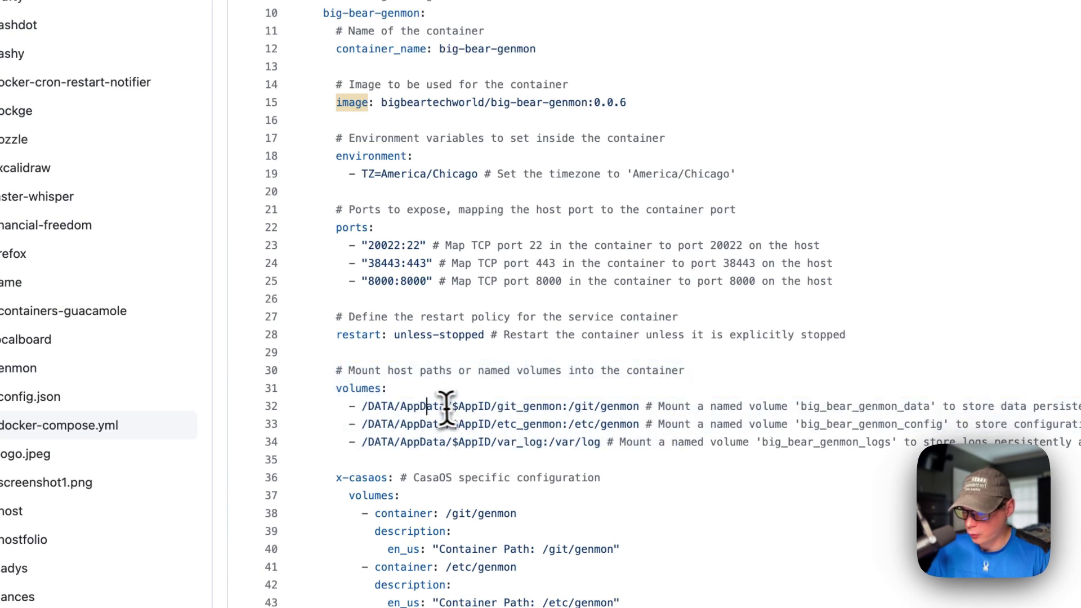
click(605, 406)
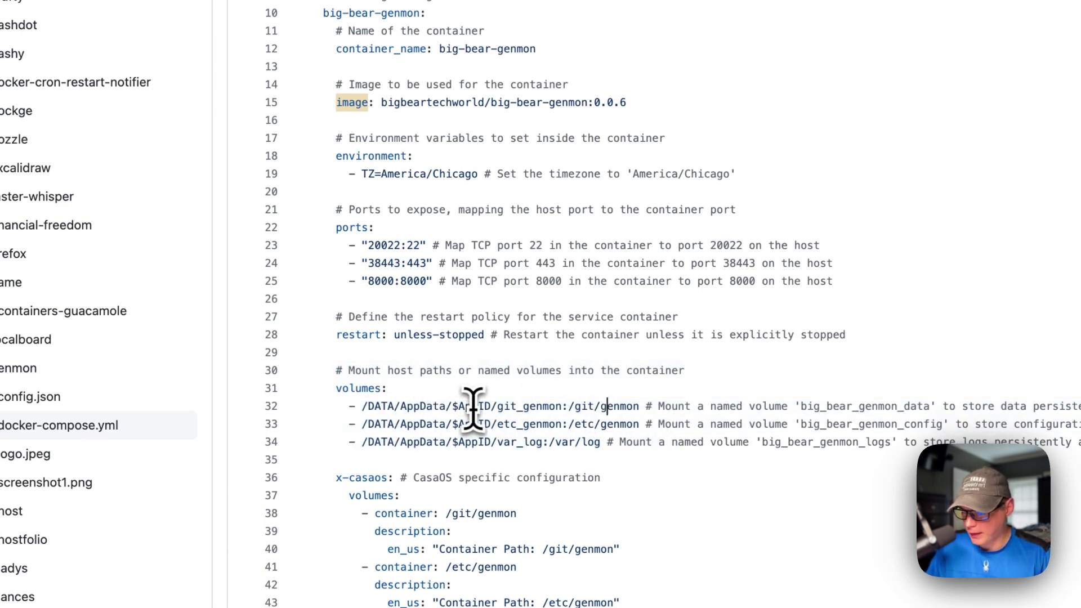
scroll(474, 406, up, 10)
drag(310, 196, 426, 196)
scroll(454, 286, down, 8)
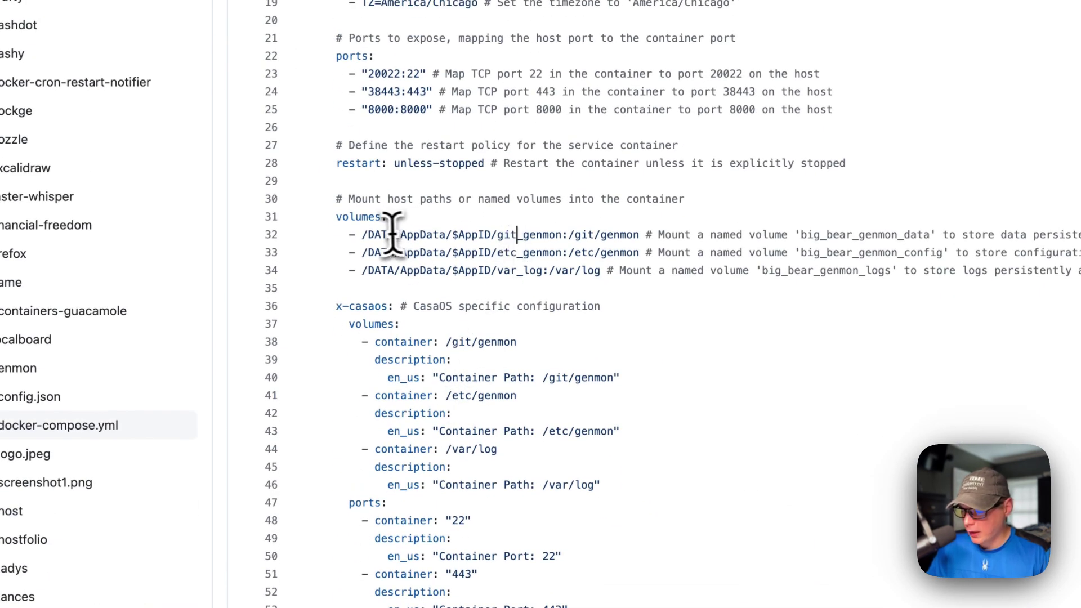
drag(361, 234, 517, 235)
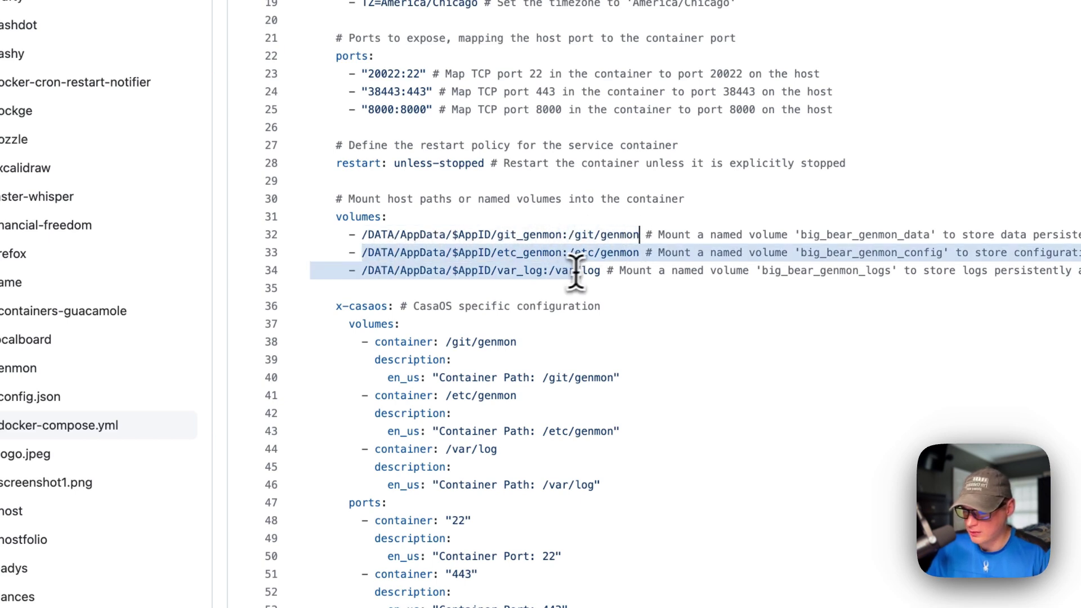
scroll(580, 270, down, 5)
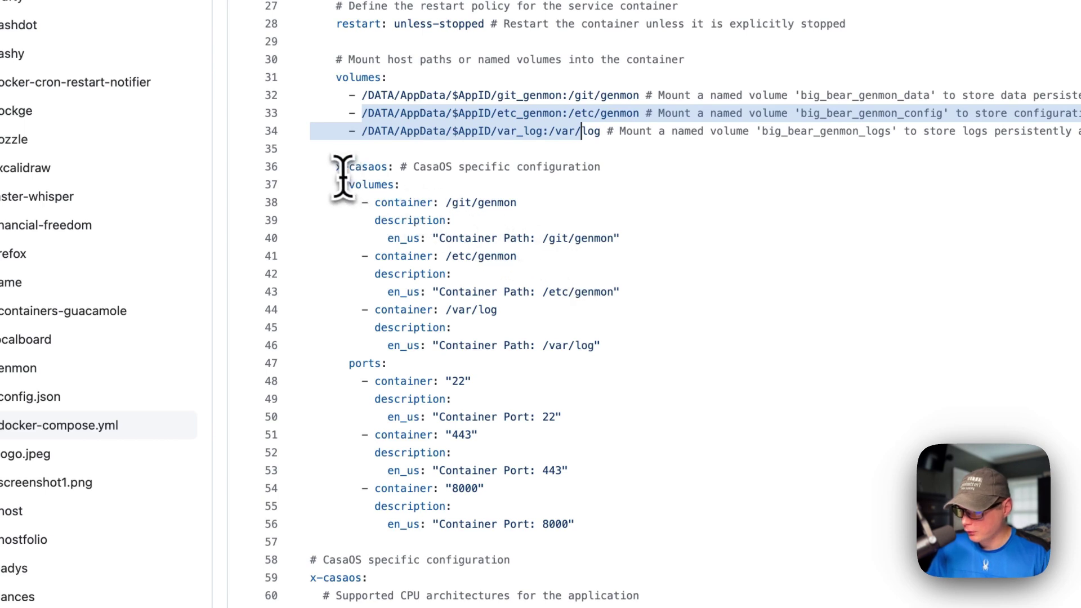
drag(338, 168, 480, 445)
scroll(483, 448, down, 3)
click(353, 116)
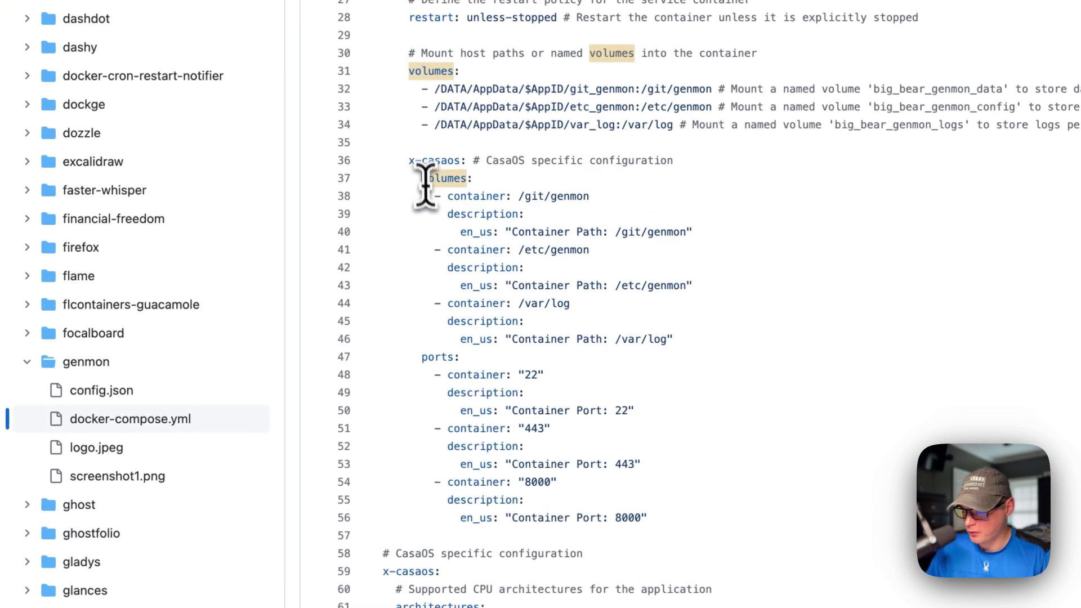
scroll(435, 356, down, 10)
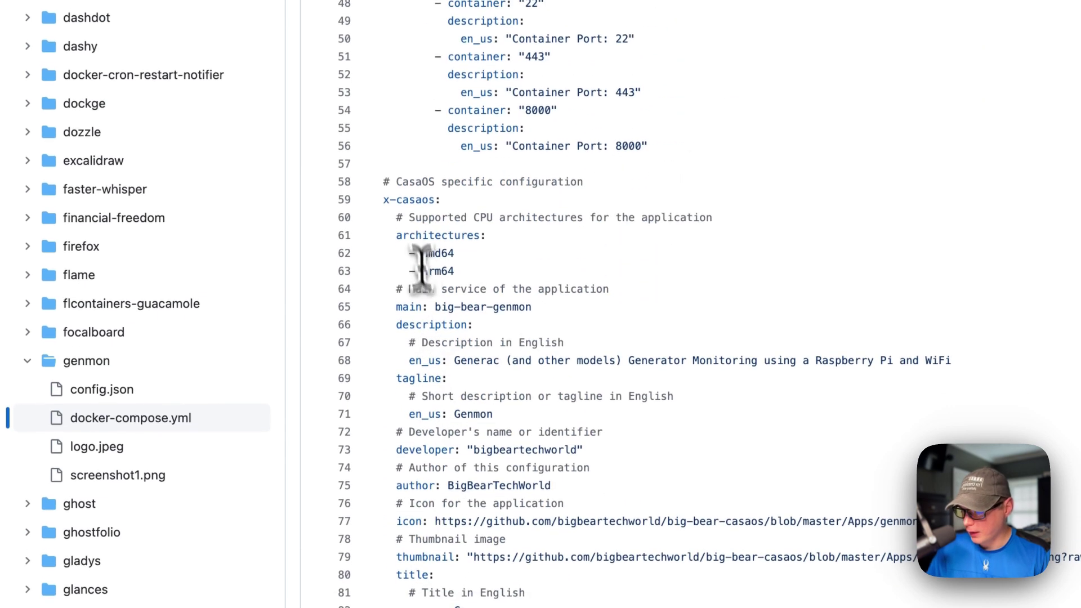
drag(387, 183, 479, 427)
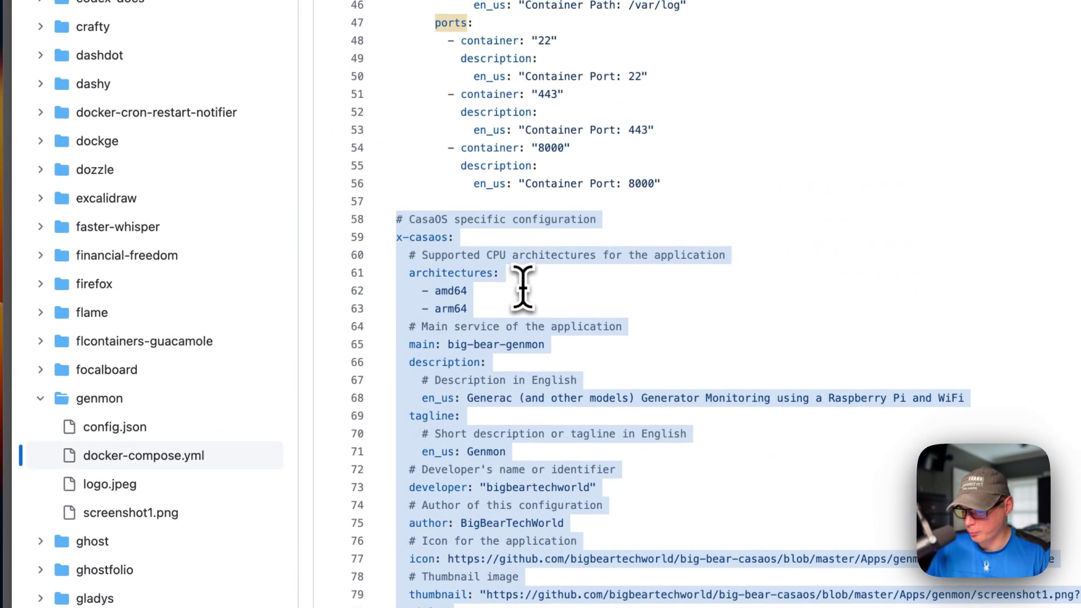
click(409, 273)
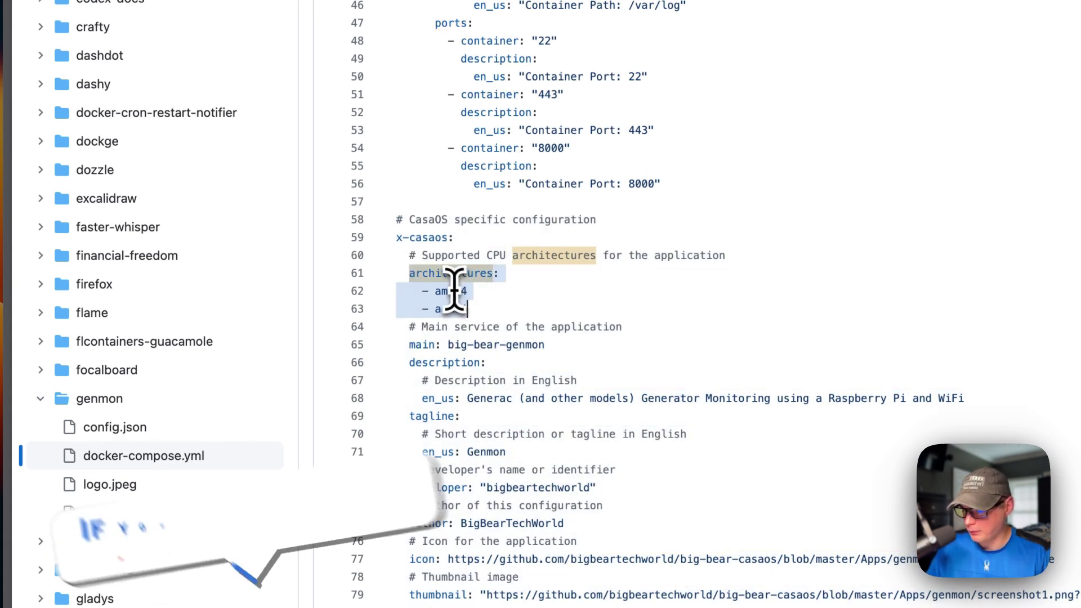
scroll(472, 309, up, 10)
drag(413, 179, 613, 179)
scroll(619, 180, down, 10)
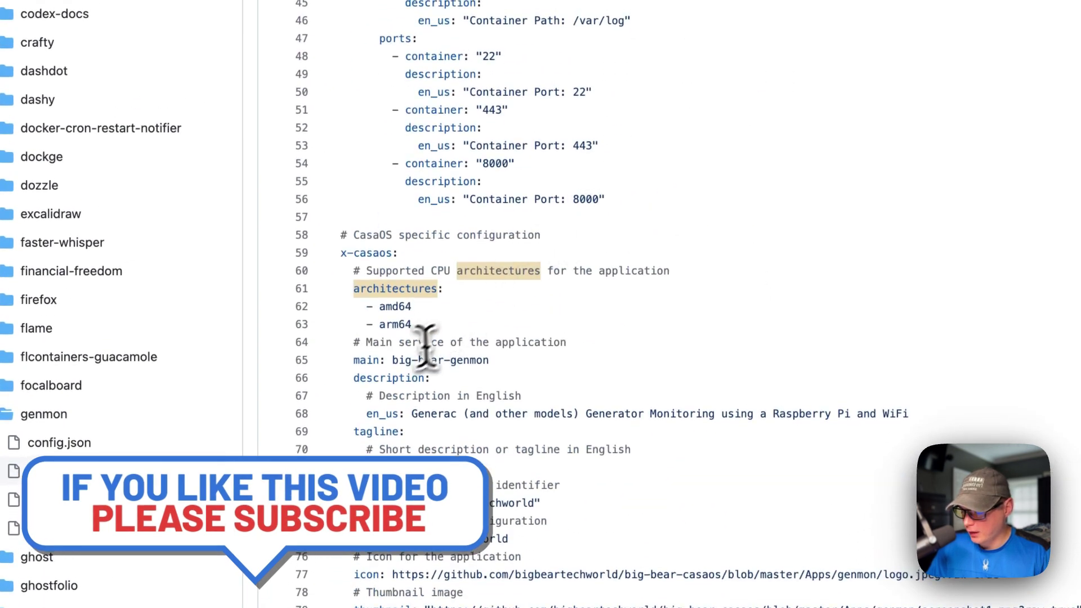
drag(355, 360, 493, 373)
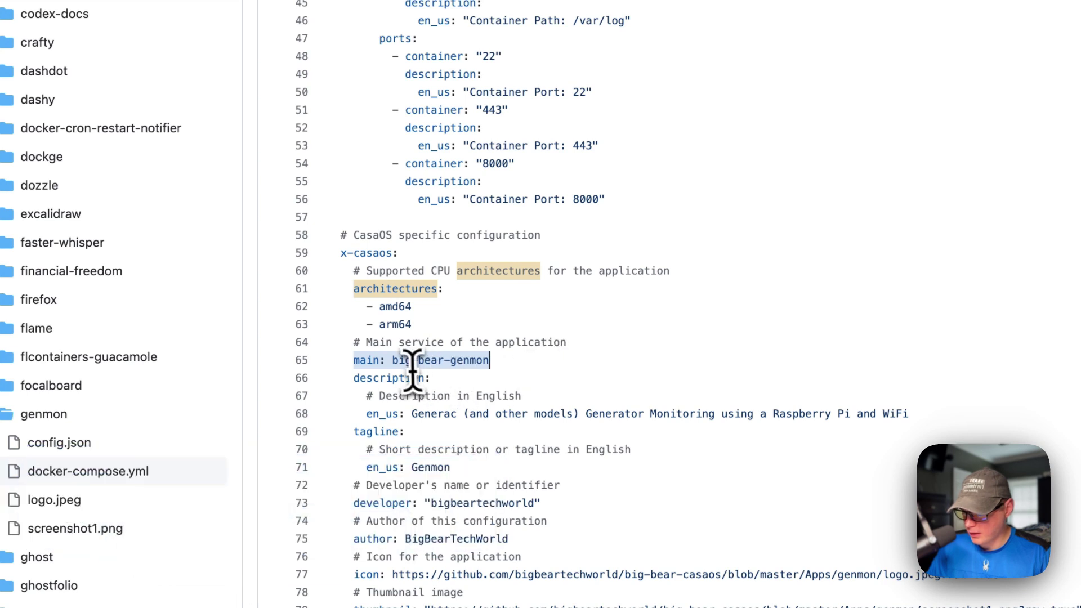
scroll(448, 371, up, 12)
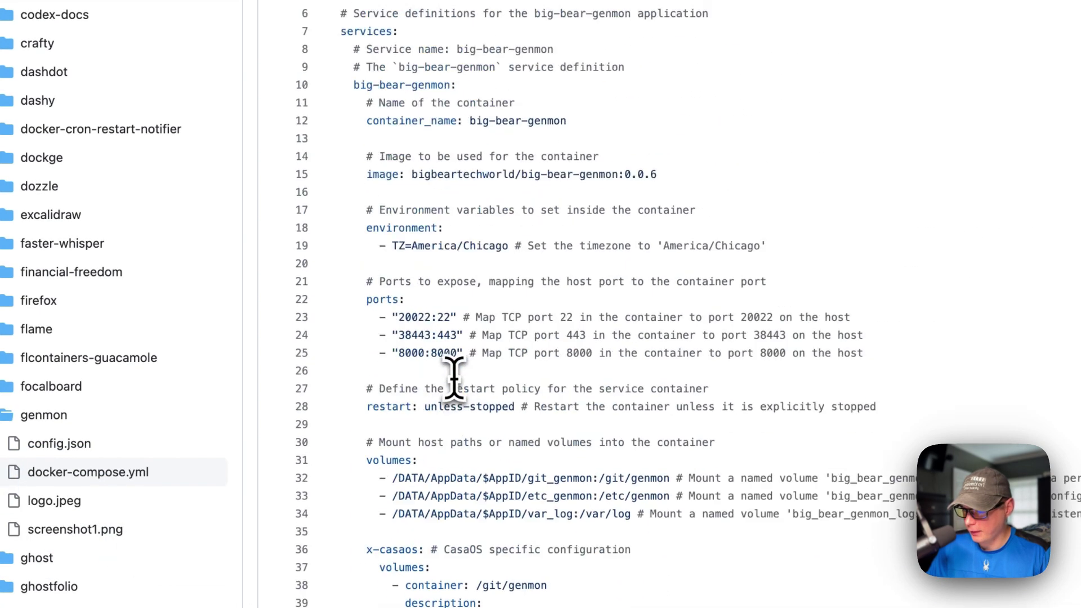
scroll(524, 234, down, 13)
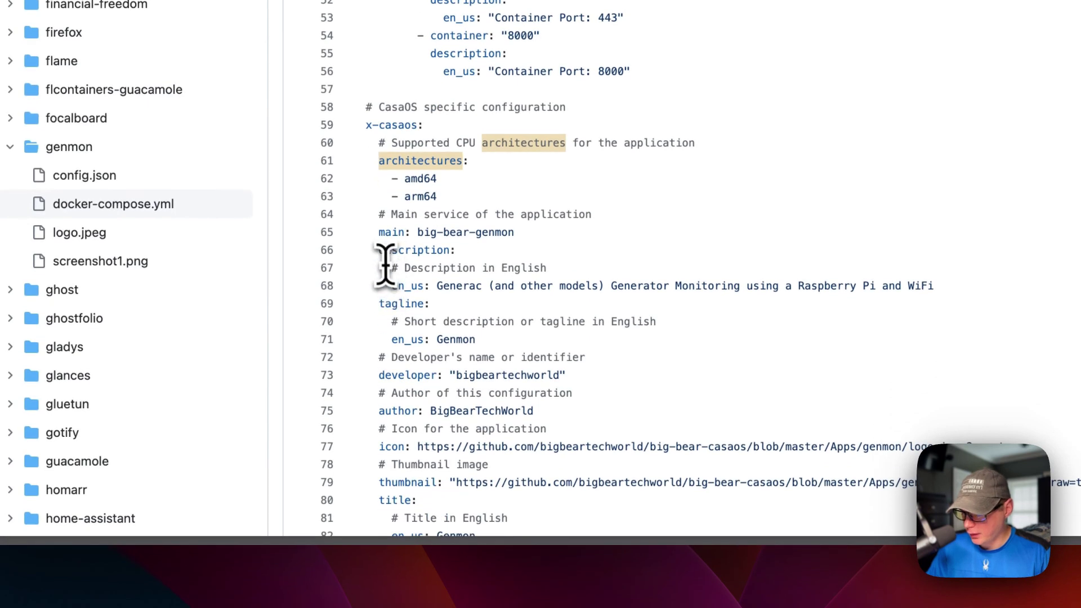
scroll(400, 294, down, 2)
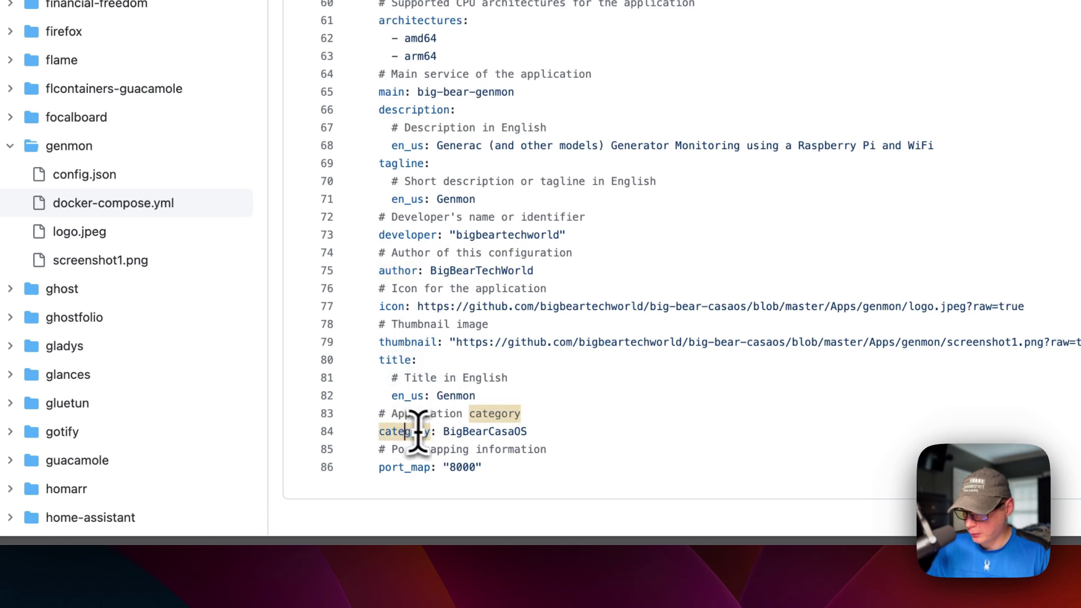
scroll(428, 462, left, 2)
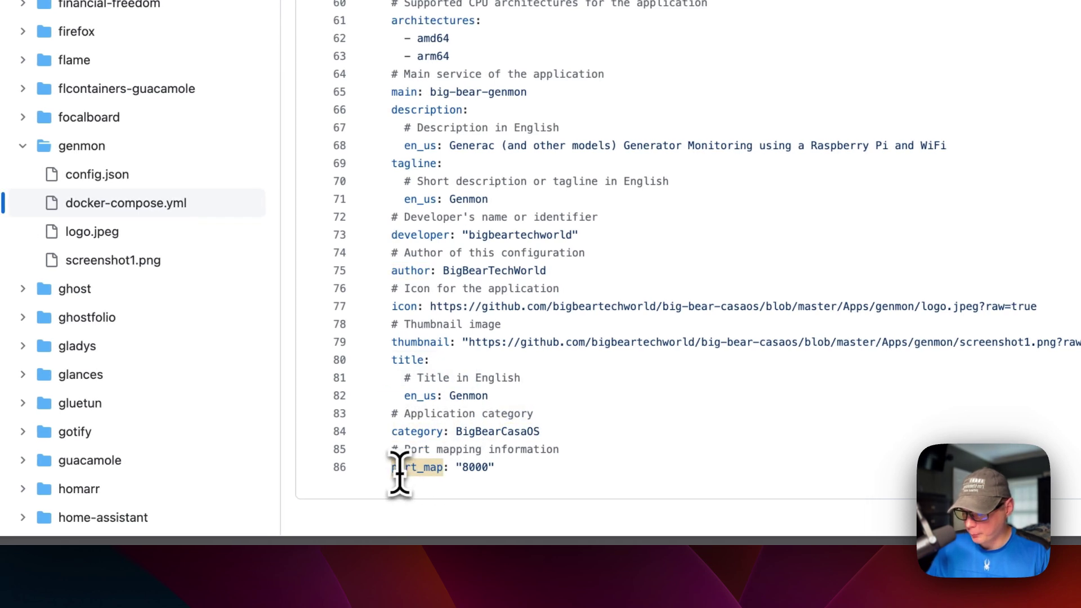
scroll(475, 470, up, 10)
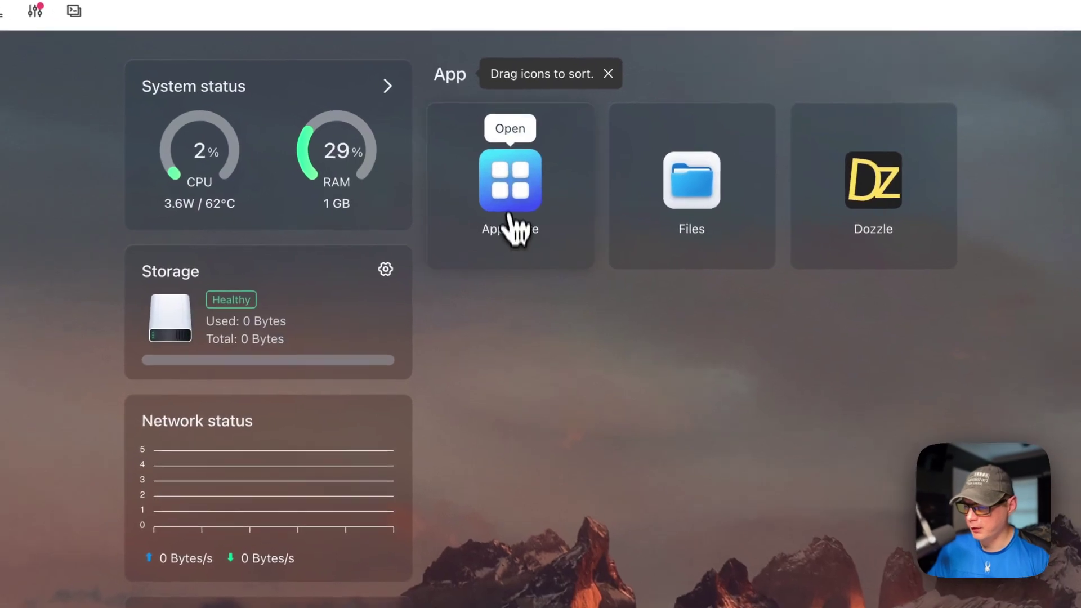
Search the CasaOS app store for 'genmon' and look over the store sources list
click(510, 215)
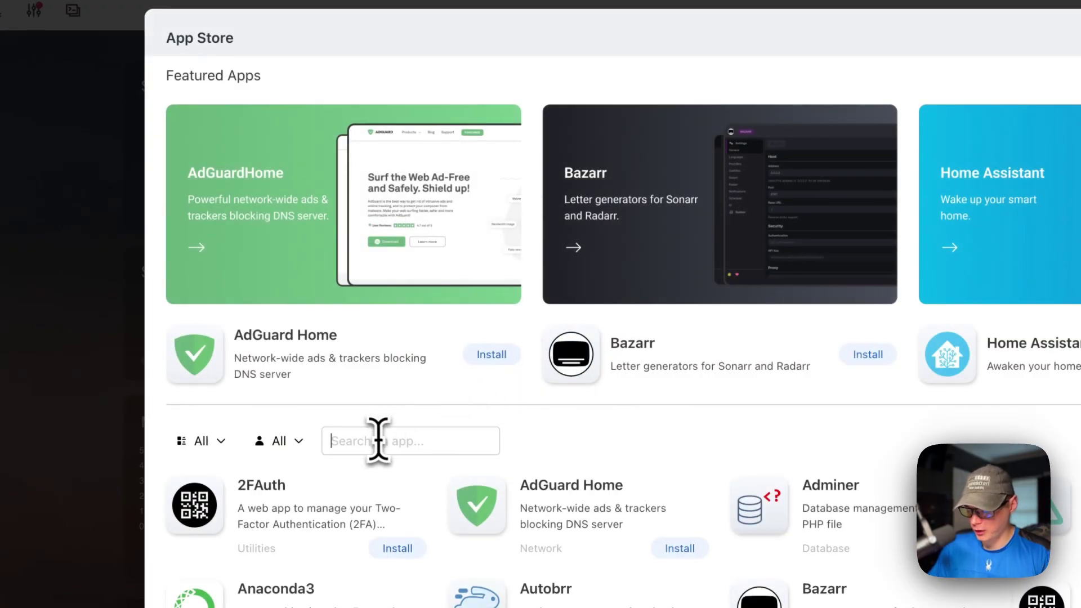
click(374, 440)
text(genmon)
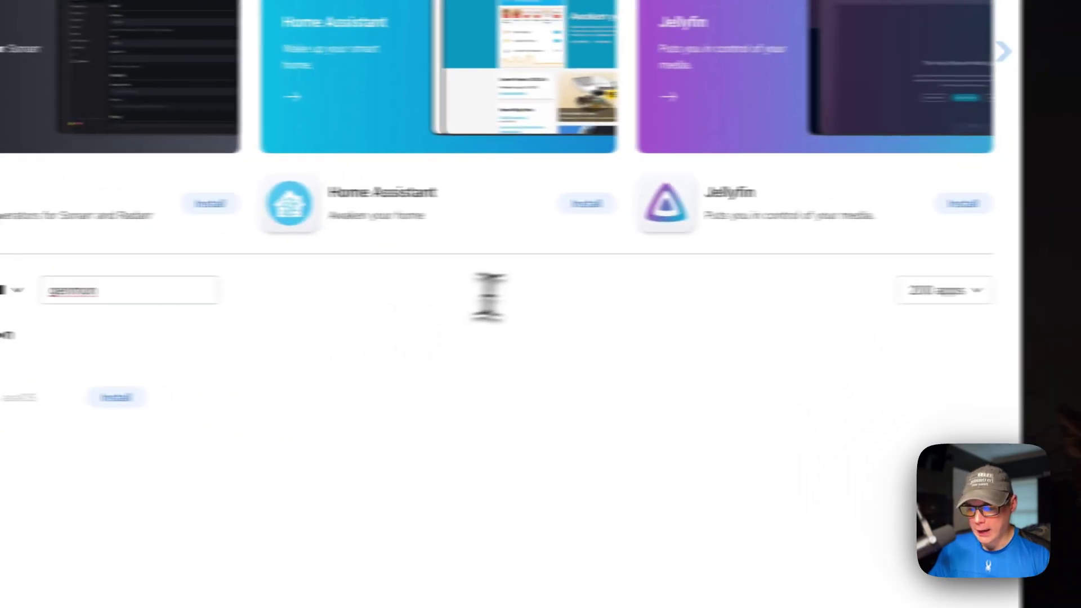
click(906, 293)
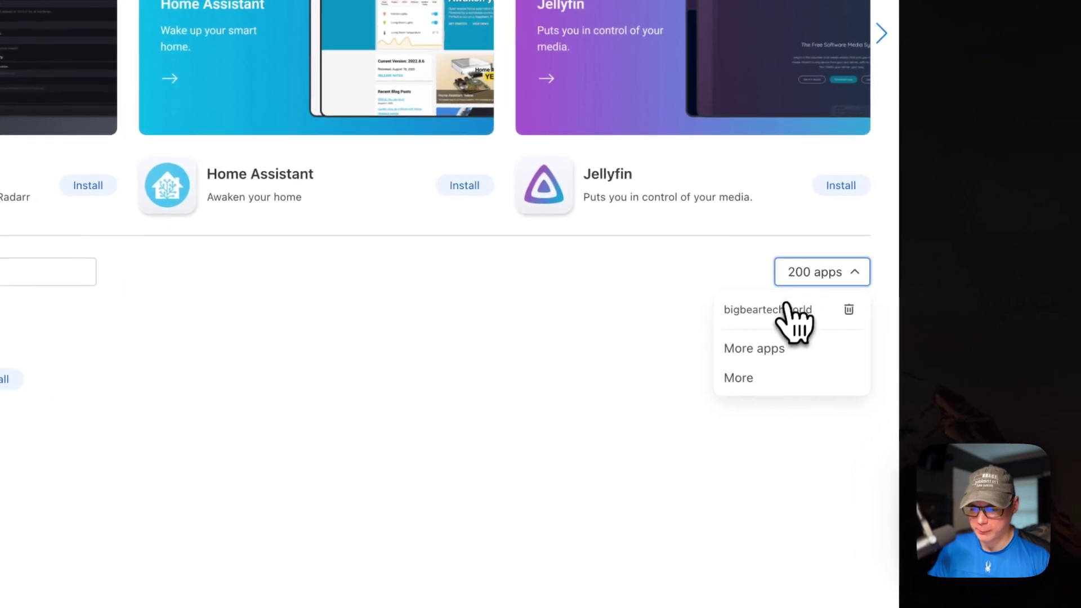
click(353, 360)
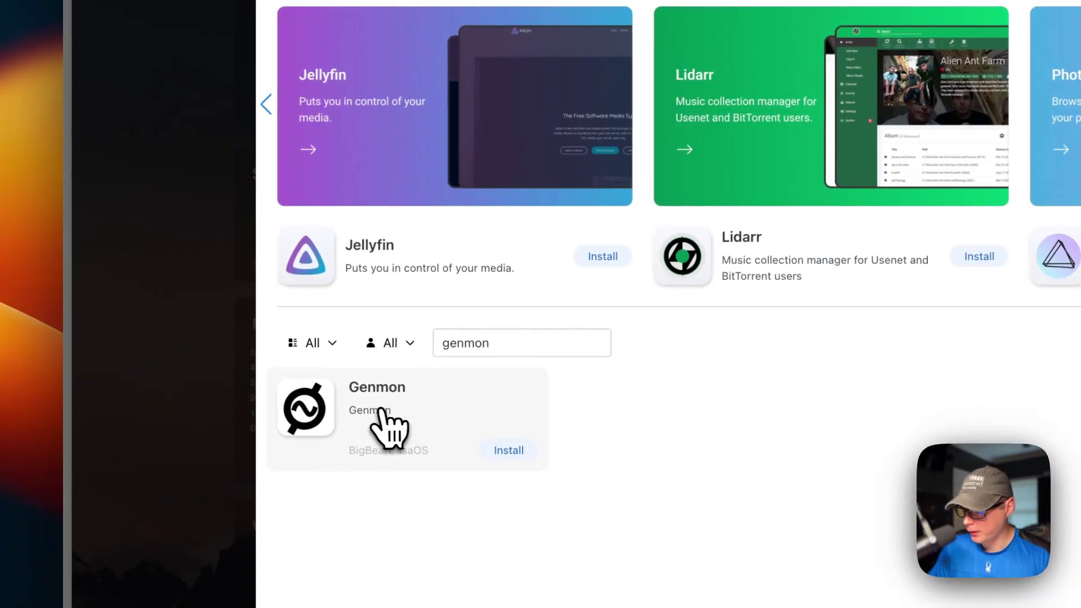
Install Genmon from its detail page and let it finish in the background
click(387, 425)
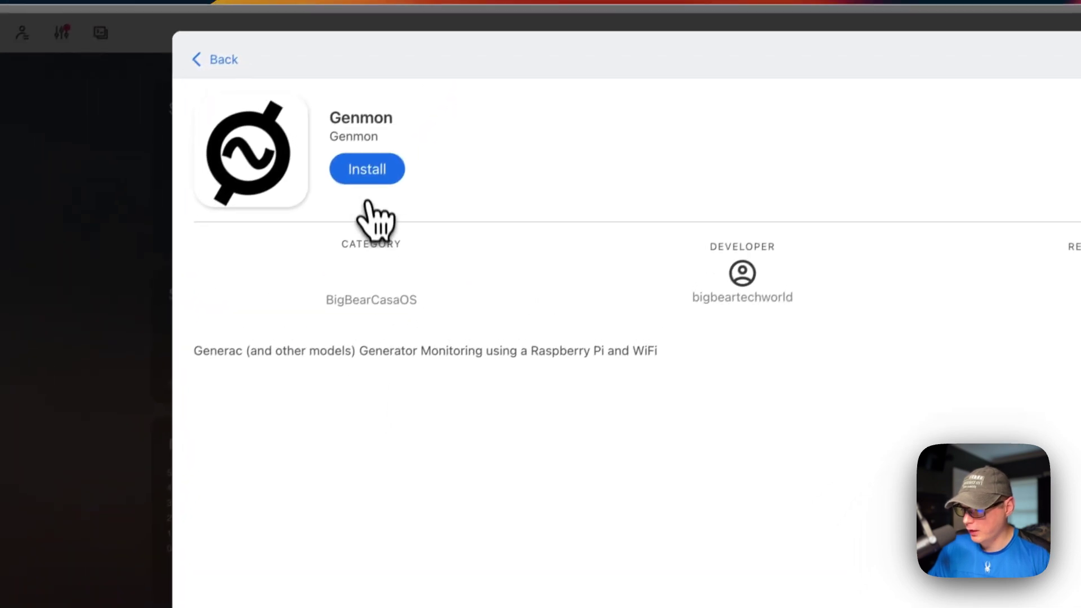
click(356, 183)
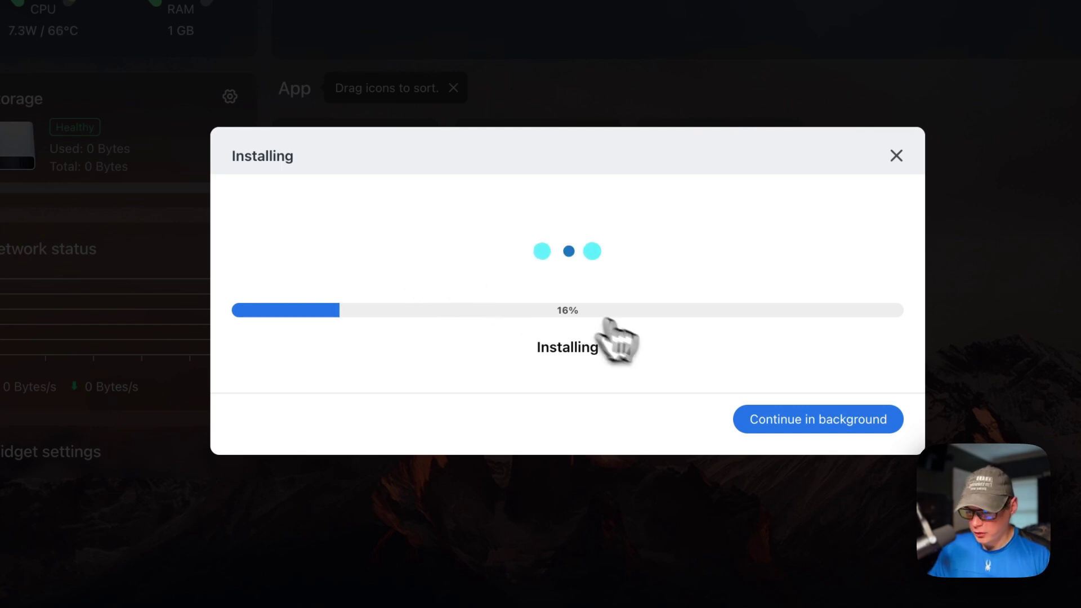
click(761, 415)
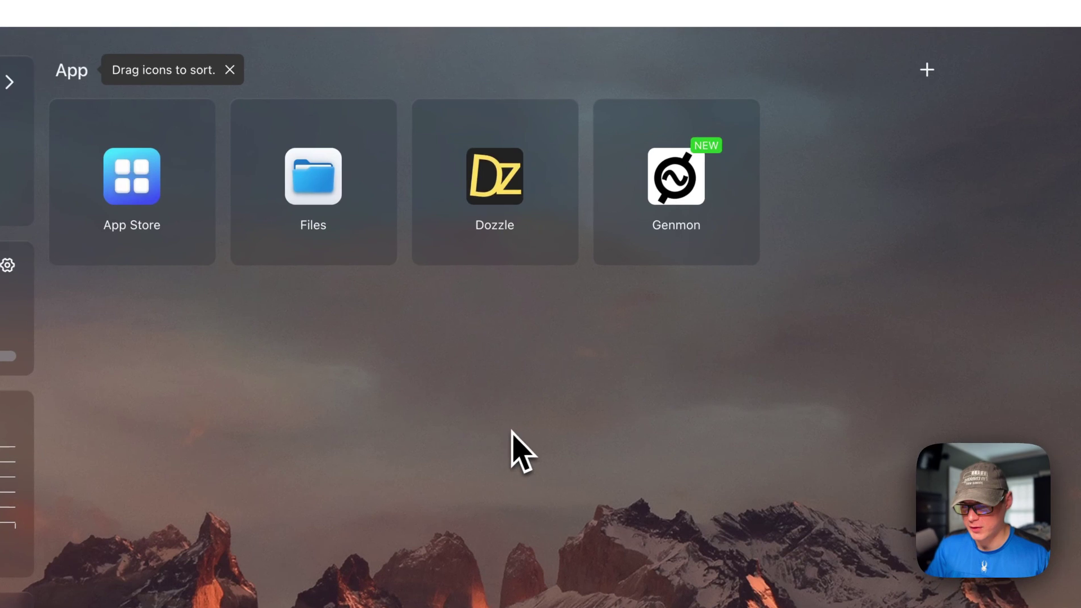
Read the Genmon app's Tips note from its options menu
mouse_move(701, 195)
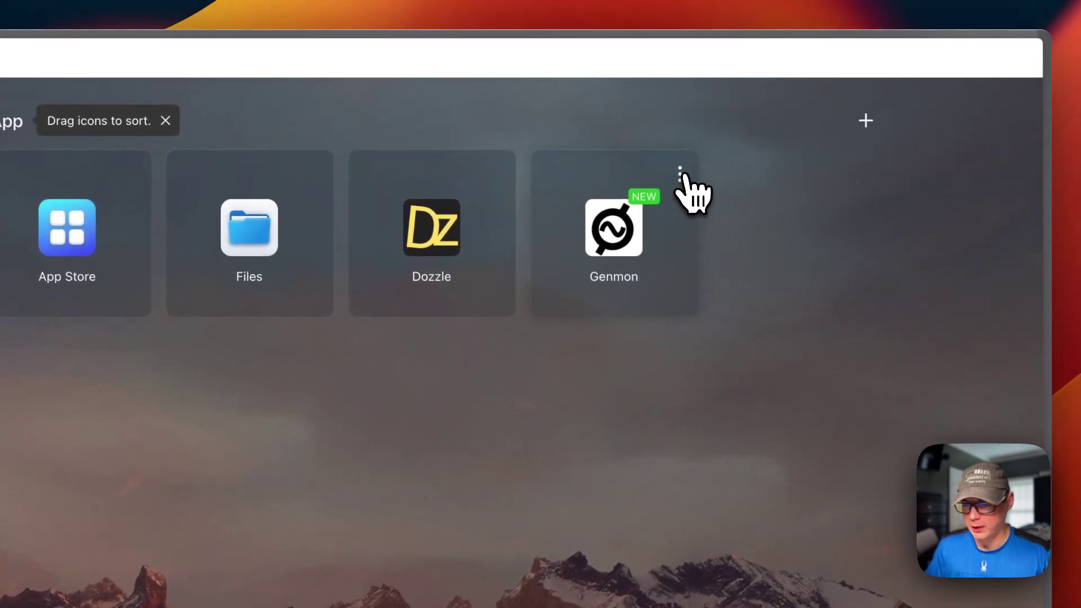
click(681, 175)
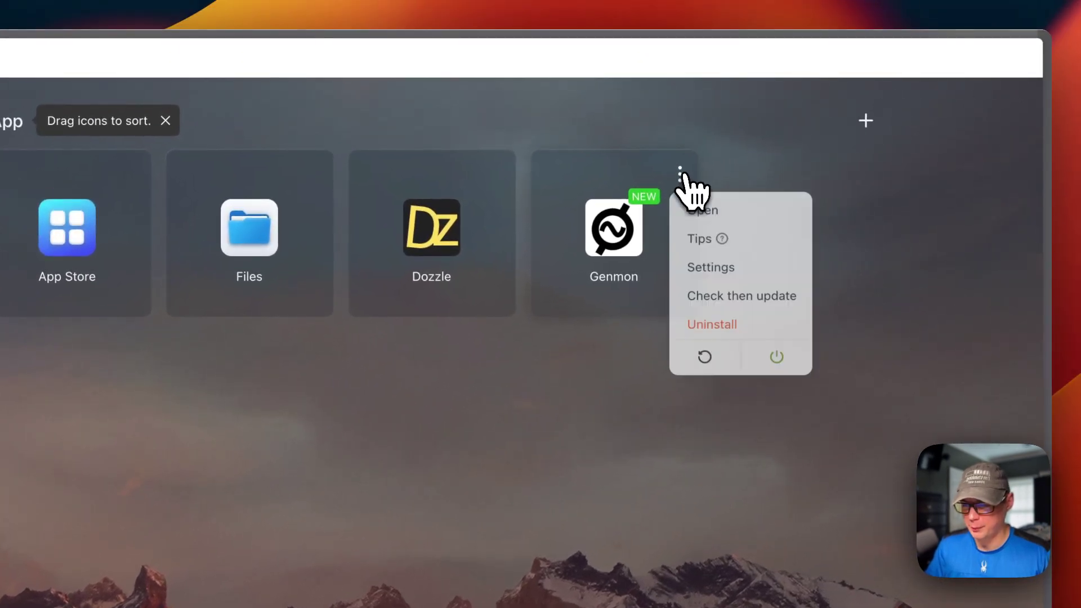
click(700, 240)
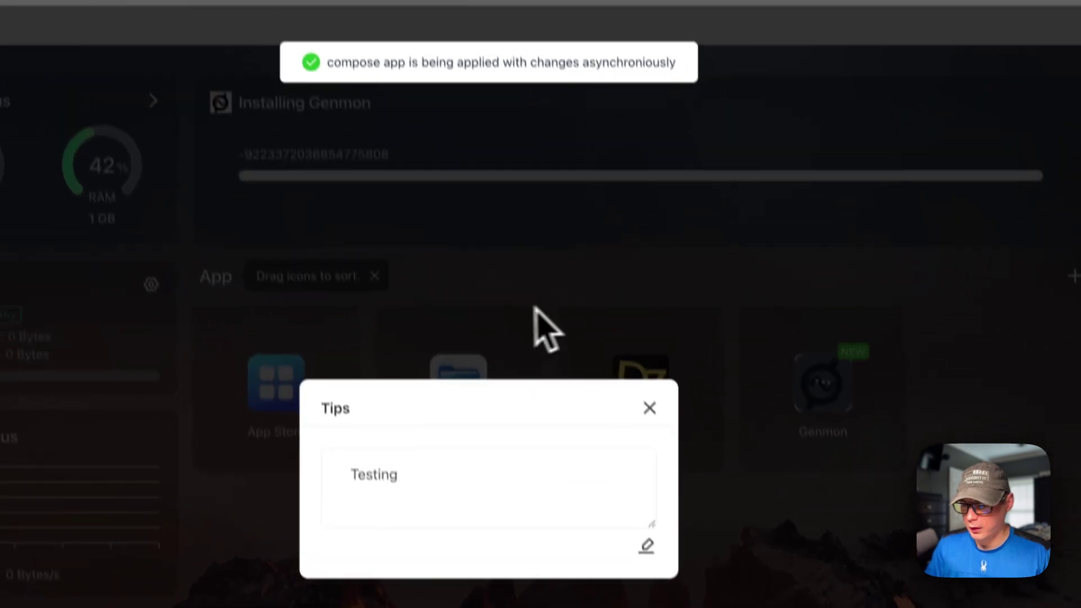
click(625, 304)
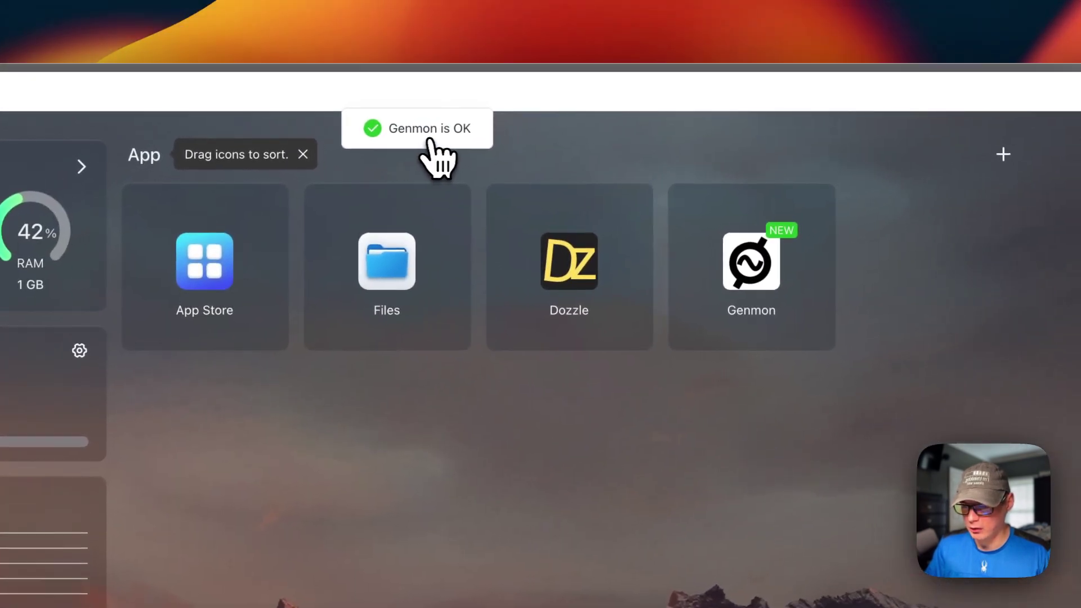
click(816, 202)
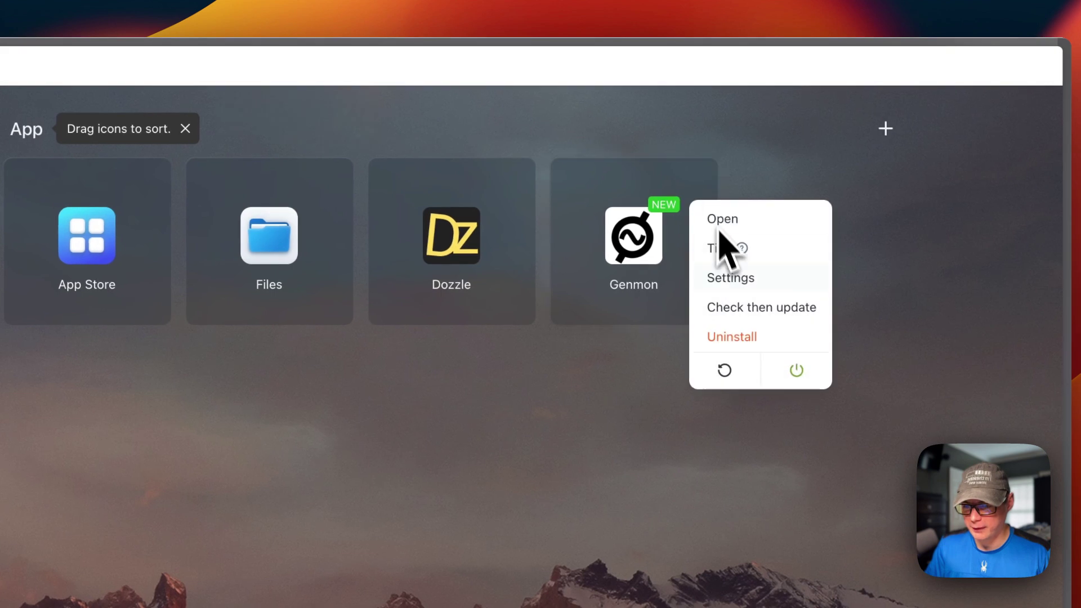
click(720, 236)
click(656, 256)
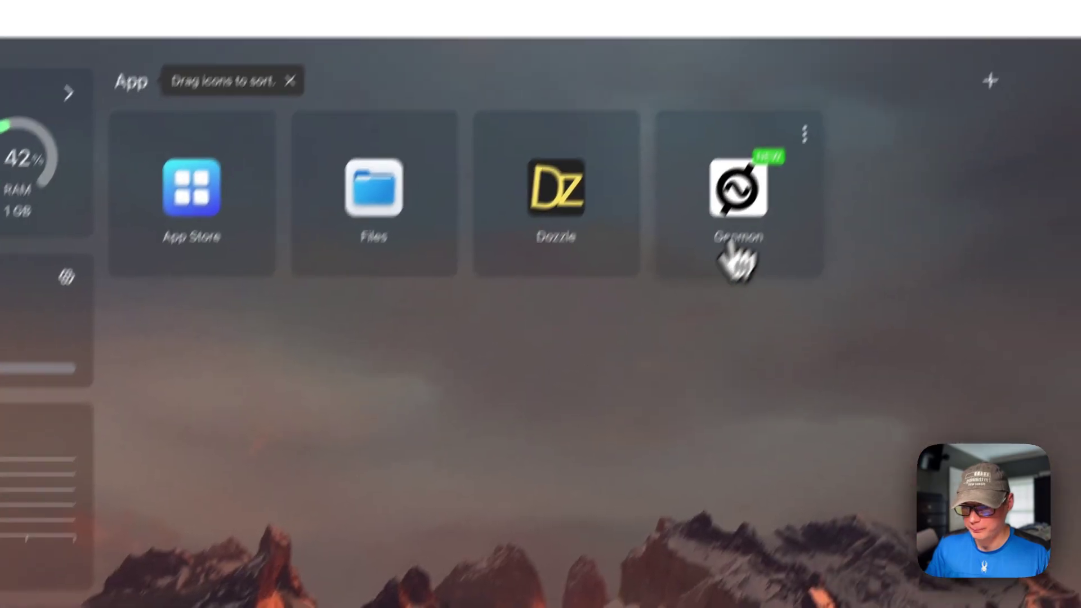
Open and scroll through the Genmon container's settings
click(899, 1)
click(923, 82)
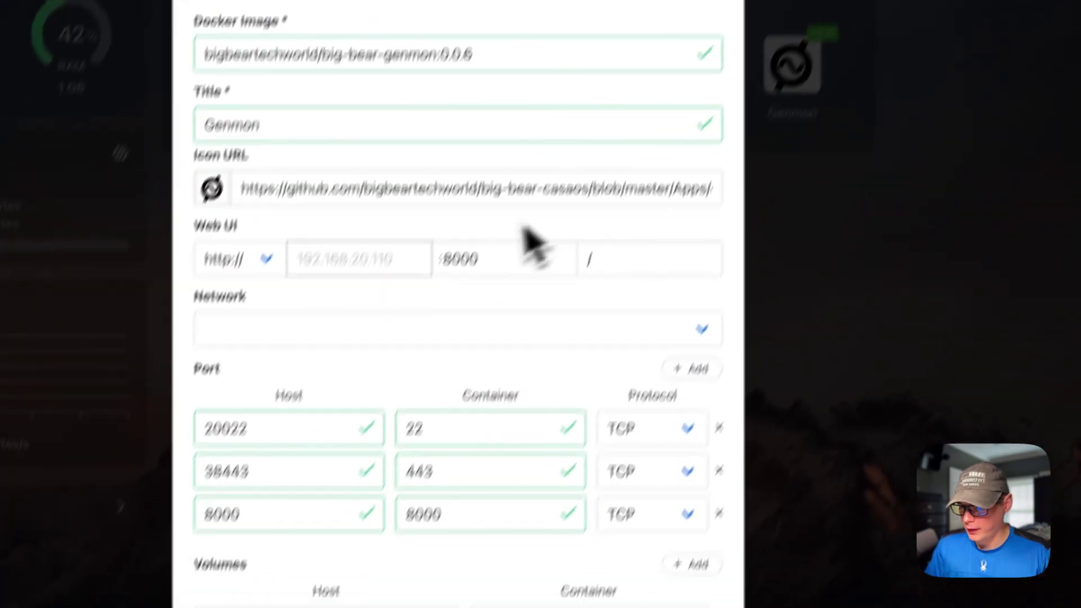
scroll(341, 456, down, 10)
scroll(337, 455, up, 10)
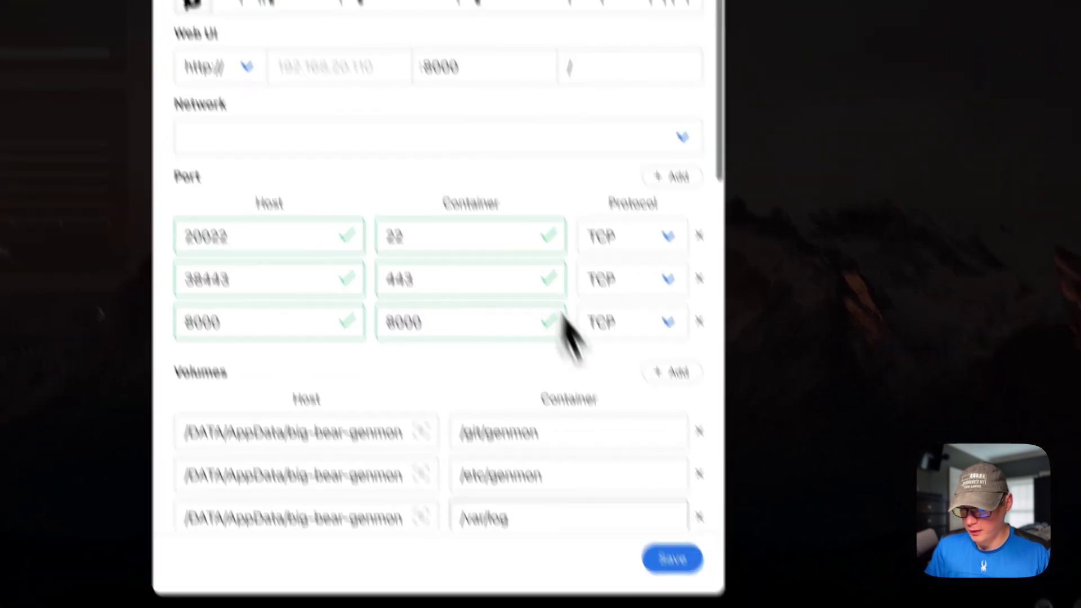
click(634, 472)
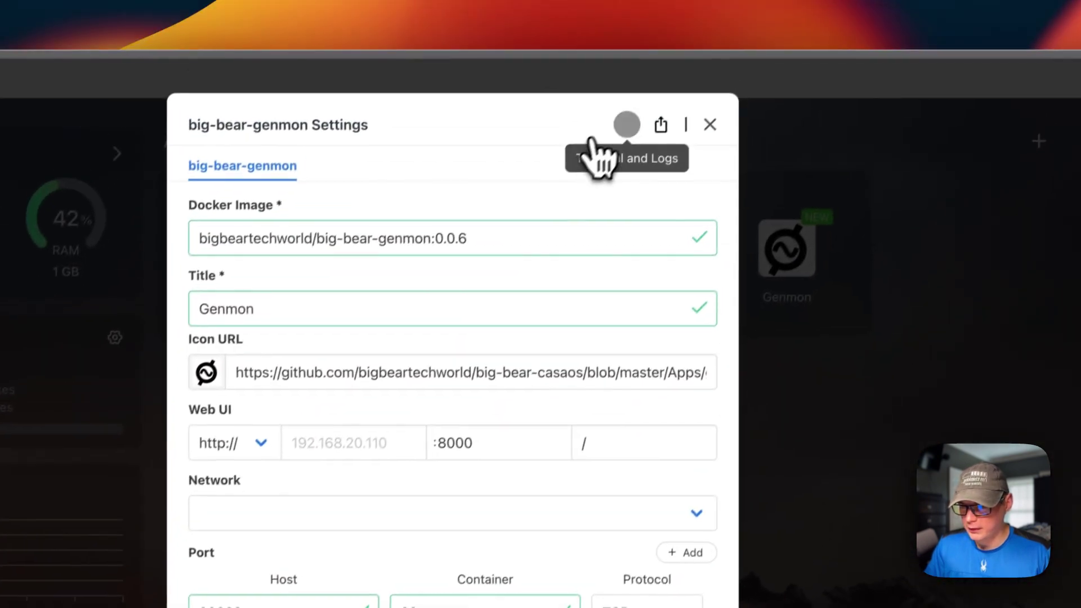
Run ls in the container terminal, review the logs, then close the window
click(676, 17)
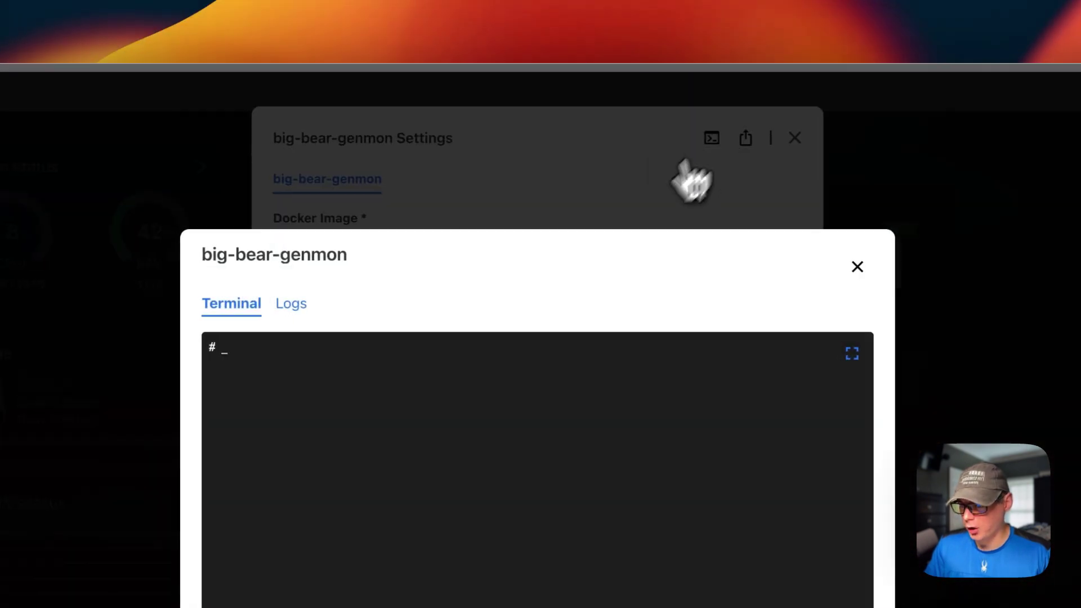
click(449, 350)
text(ls)
key(Return)
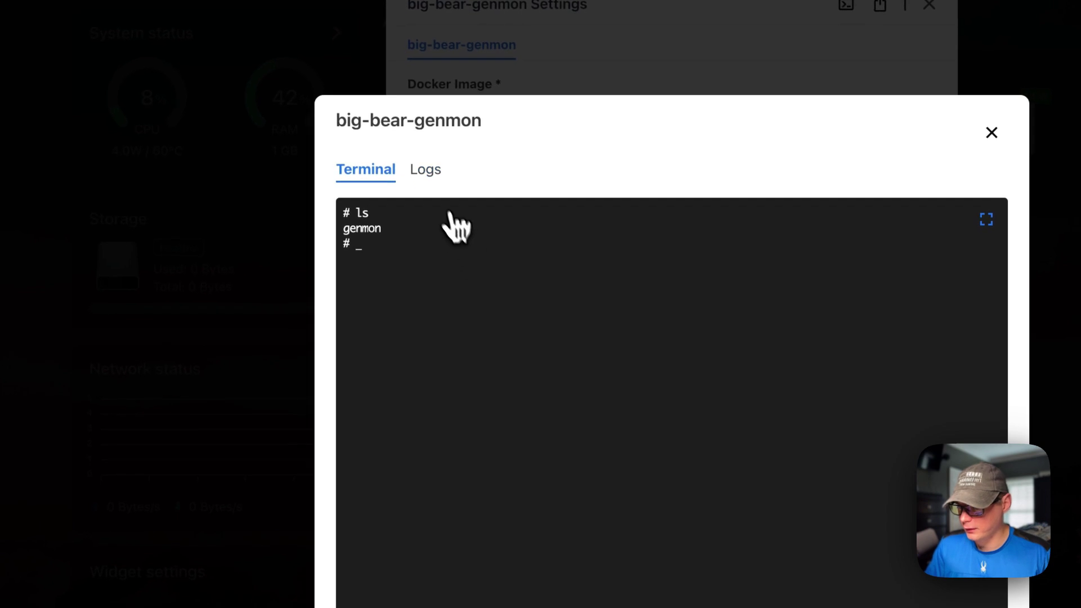
click(435, 179)
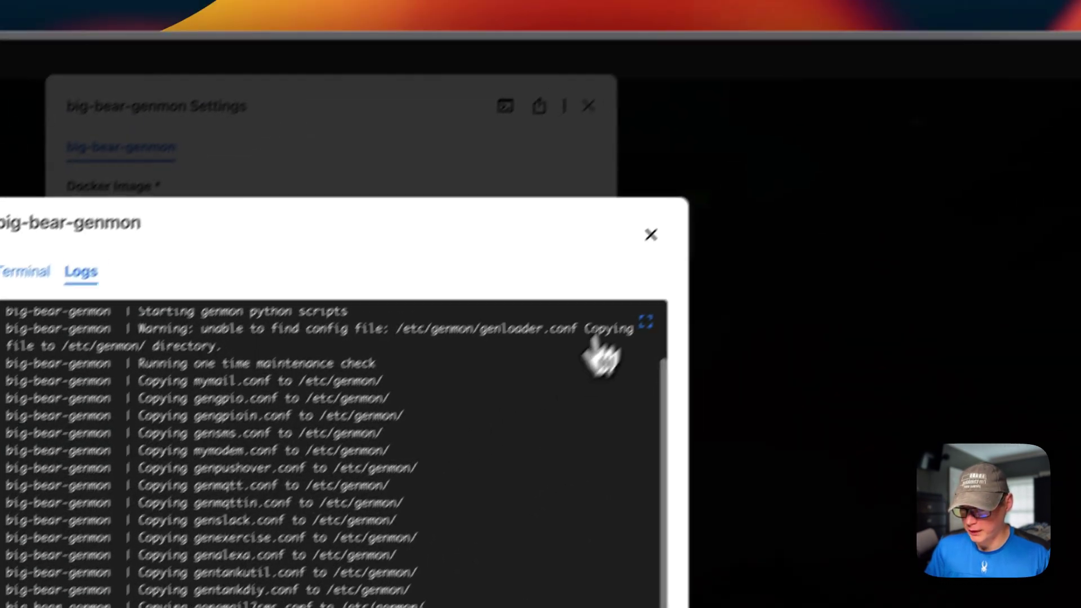
click(651, 234)
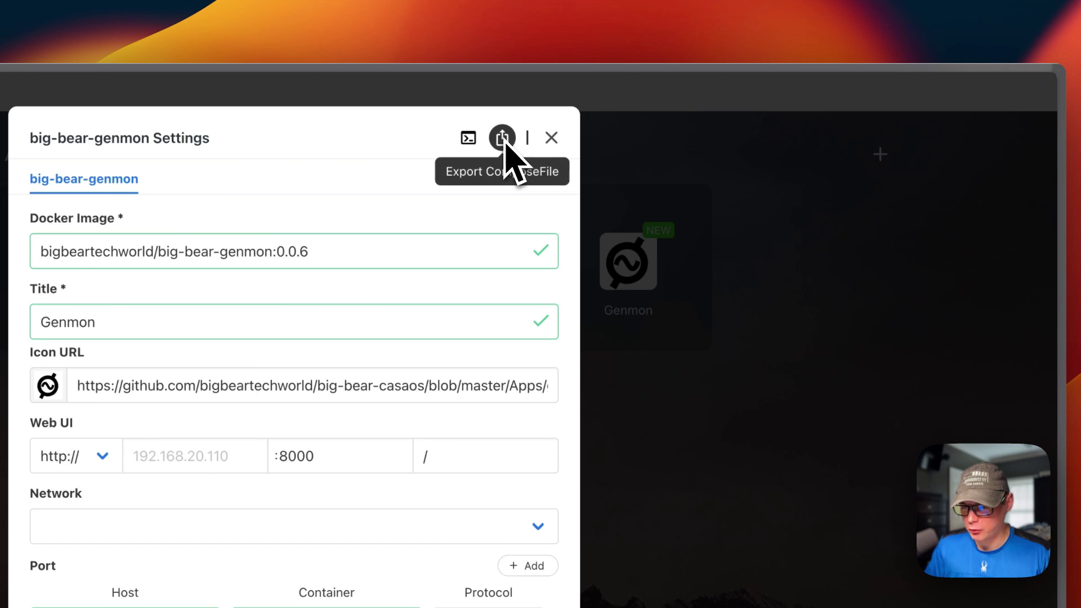
Close the settings and run 'Check then update' on Genmon, finding no update
click(550, 139)
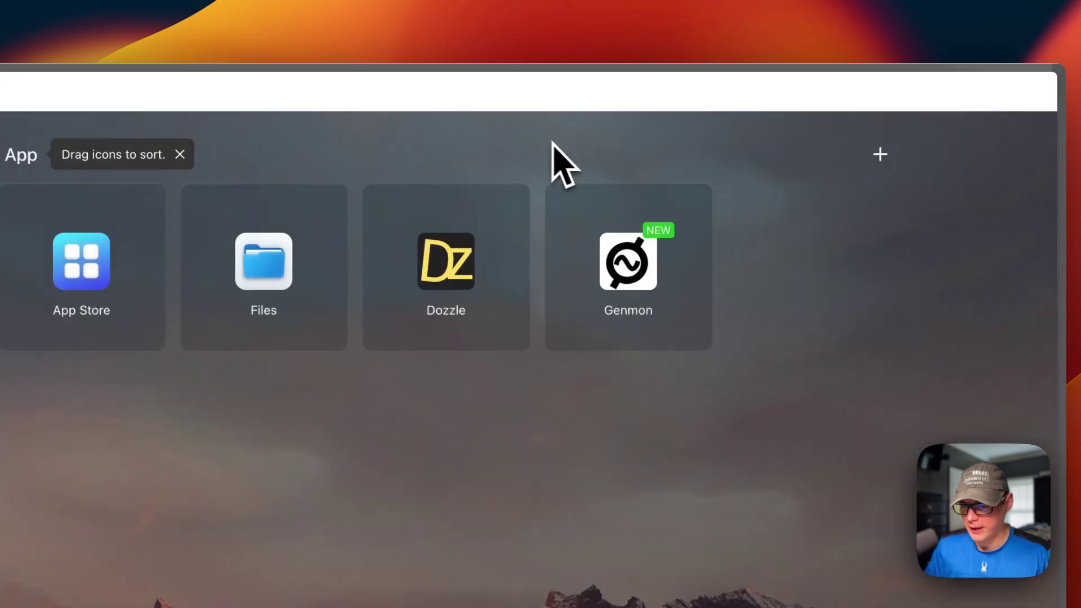
click(695, 208)
click(730, 332)
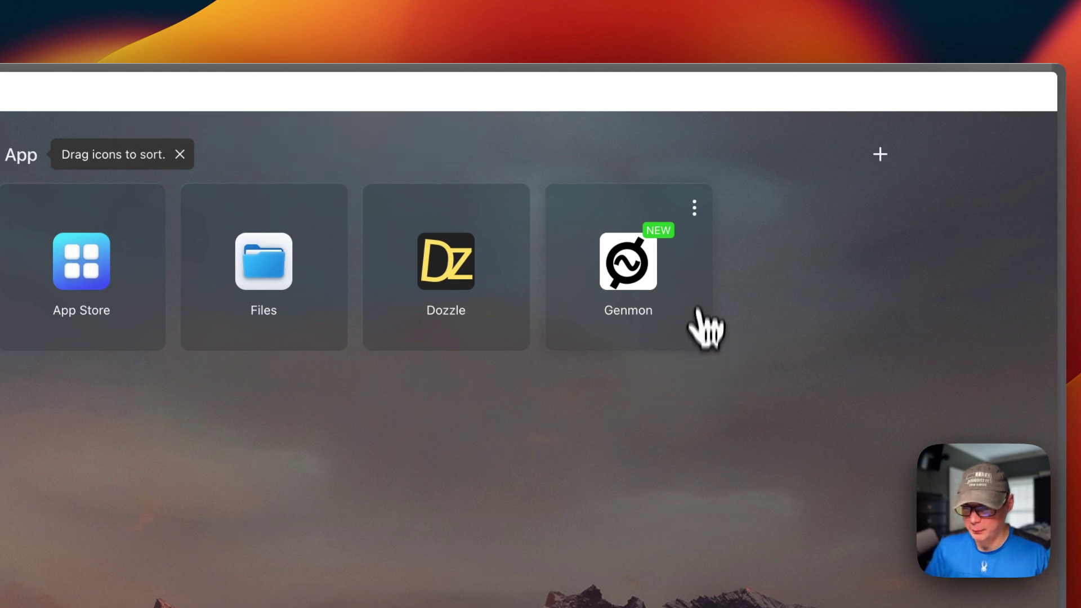
click(694, 207)
click(726, 332)
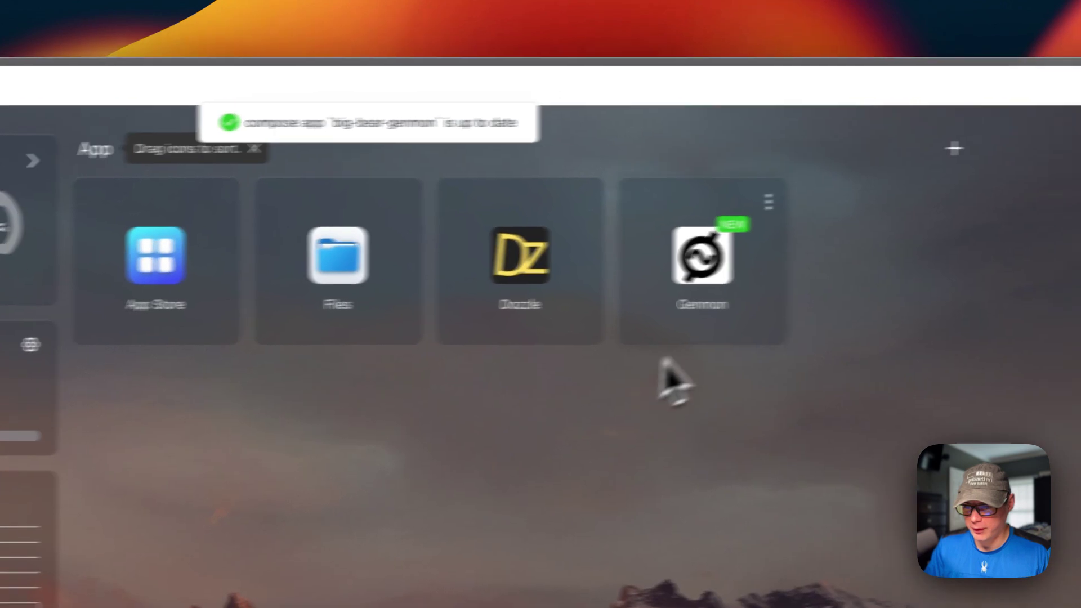
Launch Genmon's Generator Monitor web interface from its app tile
click(768, 202)
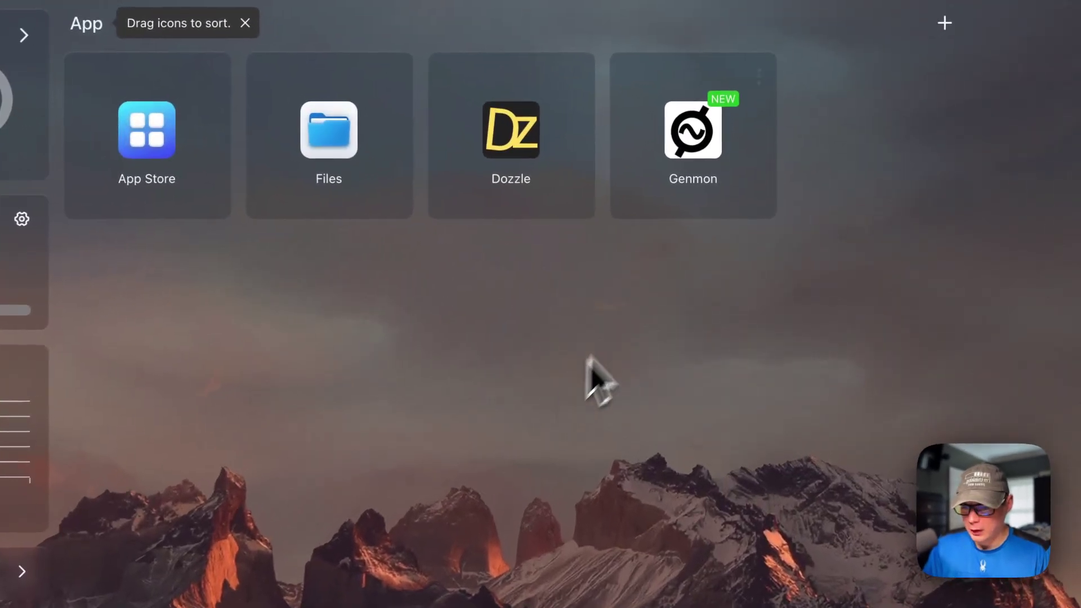
mouse_move(703, 182)
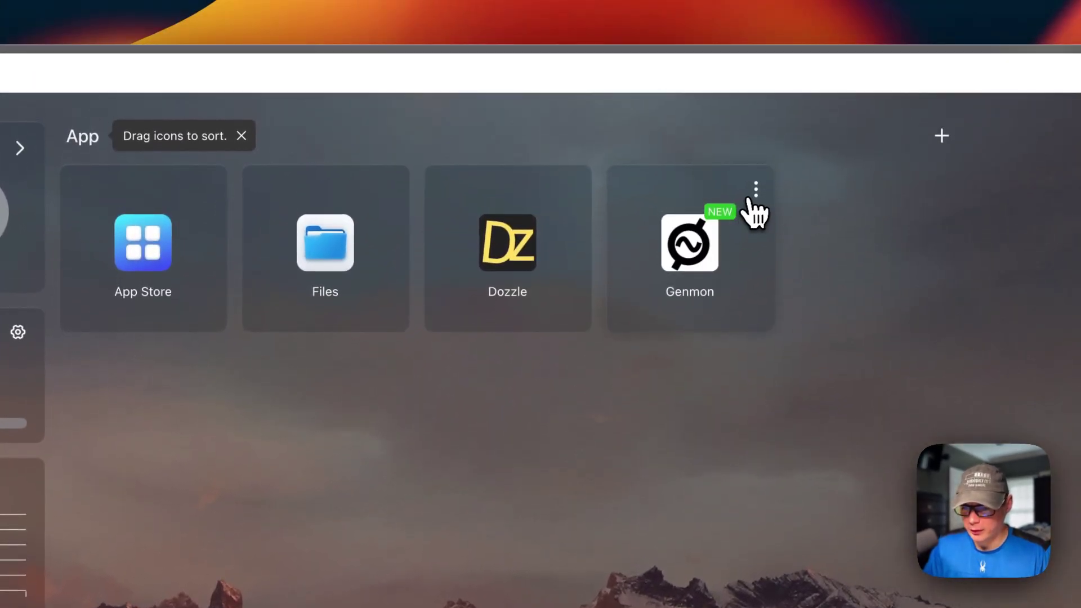
click(755, 197)
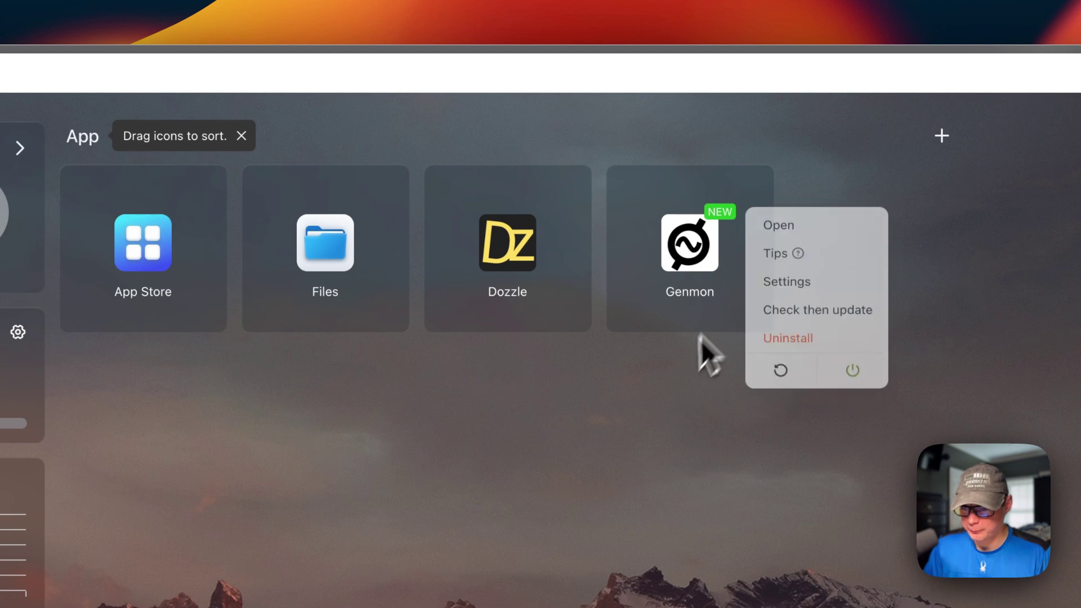
click(680, 277)
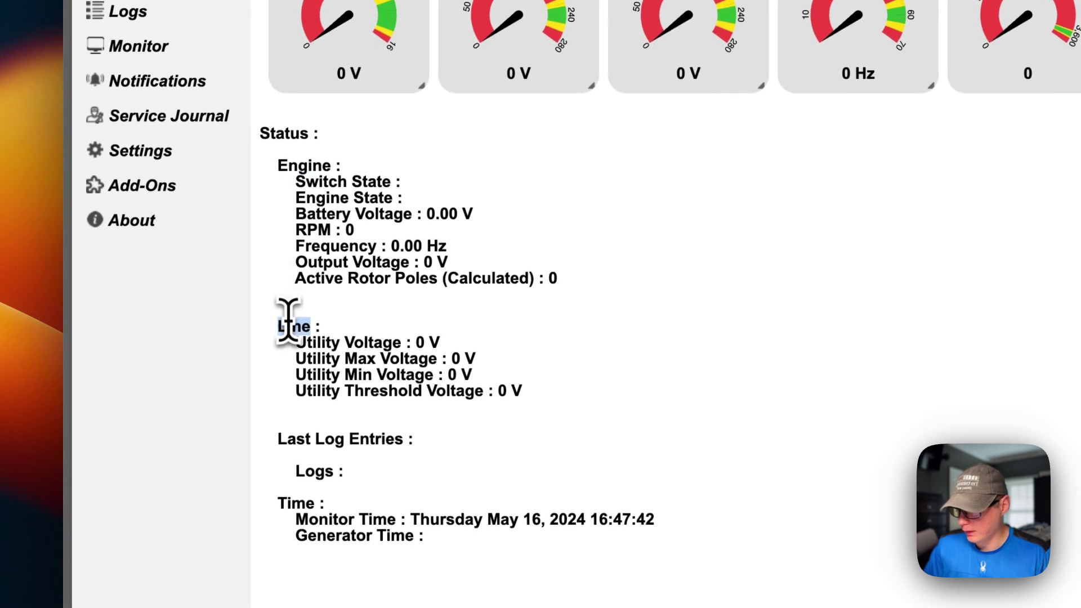
Scan the Status readings, then view Maintenance's exercise frequency and day choices without changing them
scroll(293, 403, down, 3)
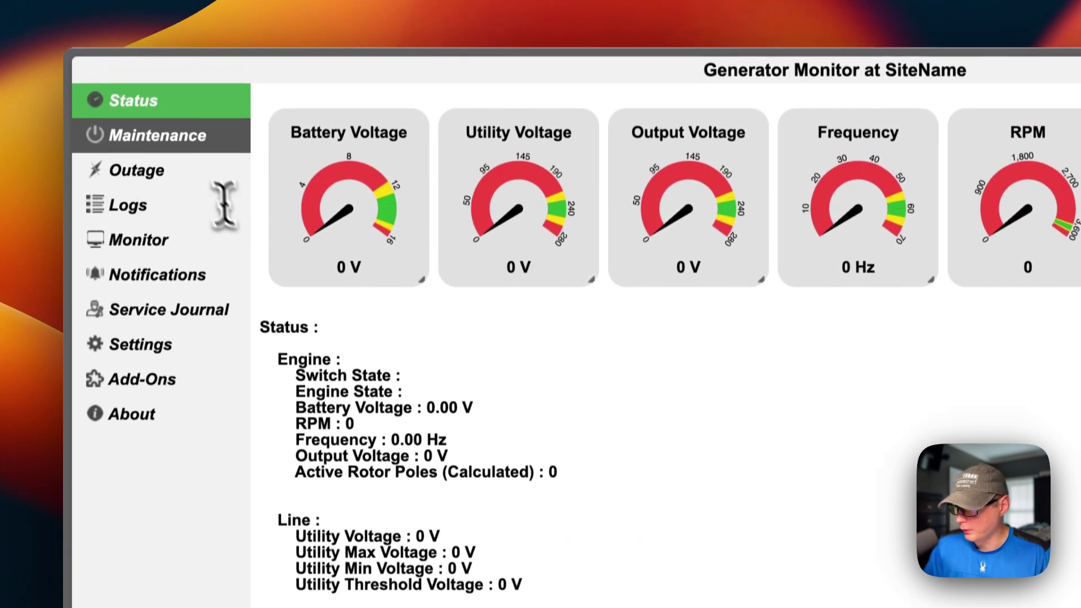
click(185, 149)
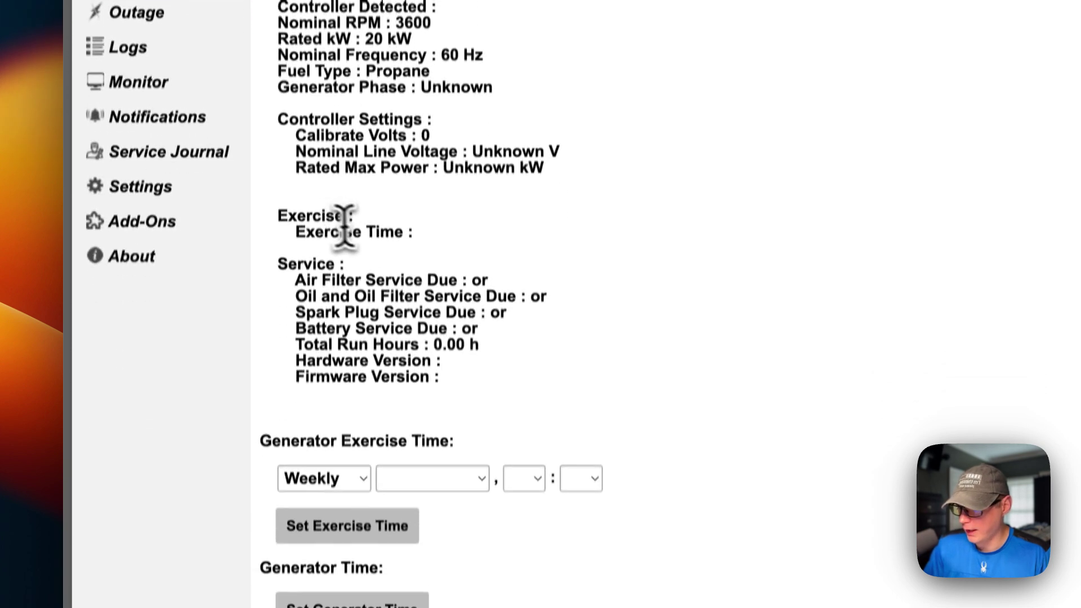
scroll(334, 218, down, 1)
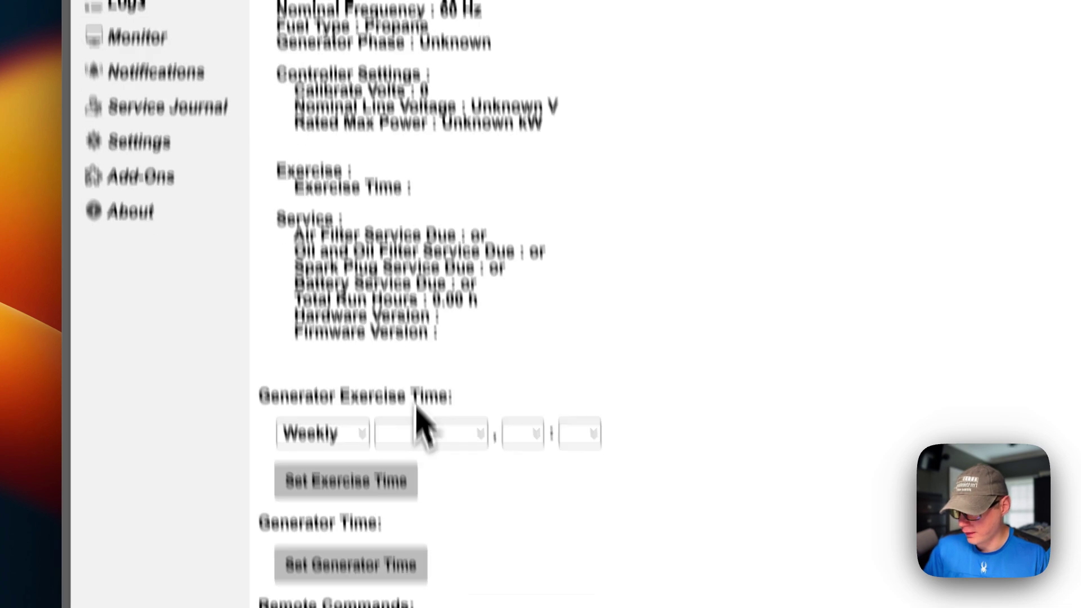
click(357, 453)
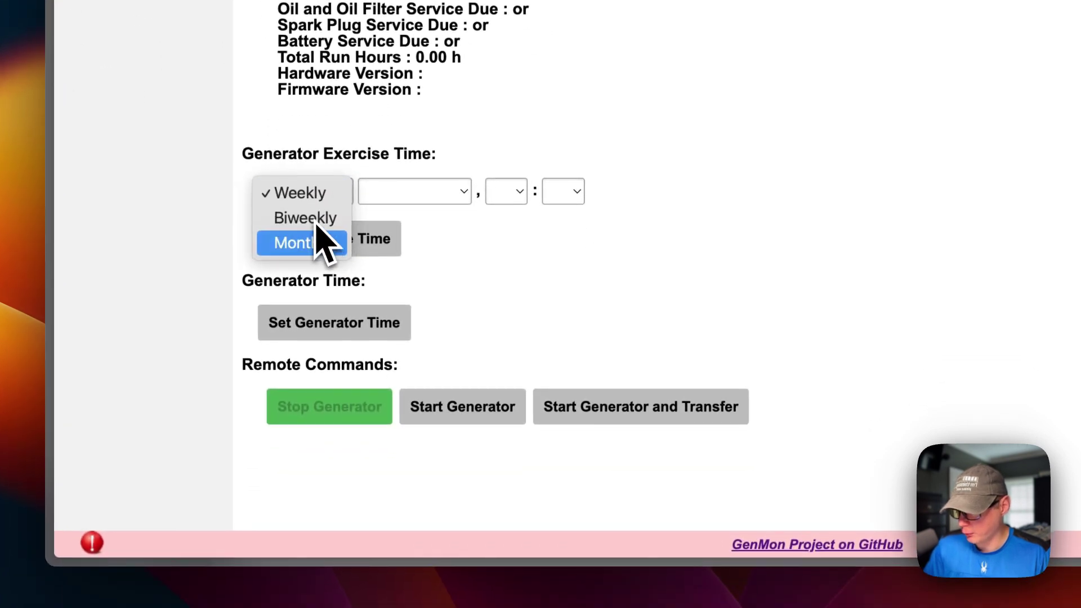
click(421, 198)
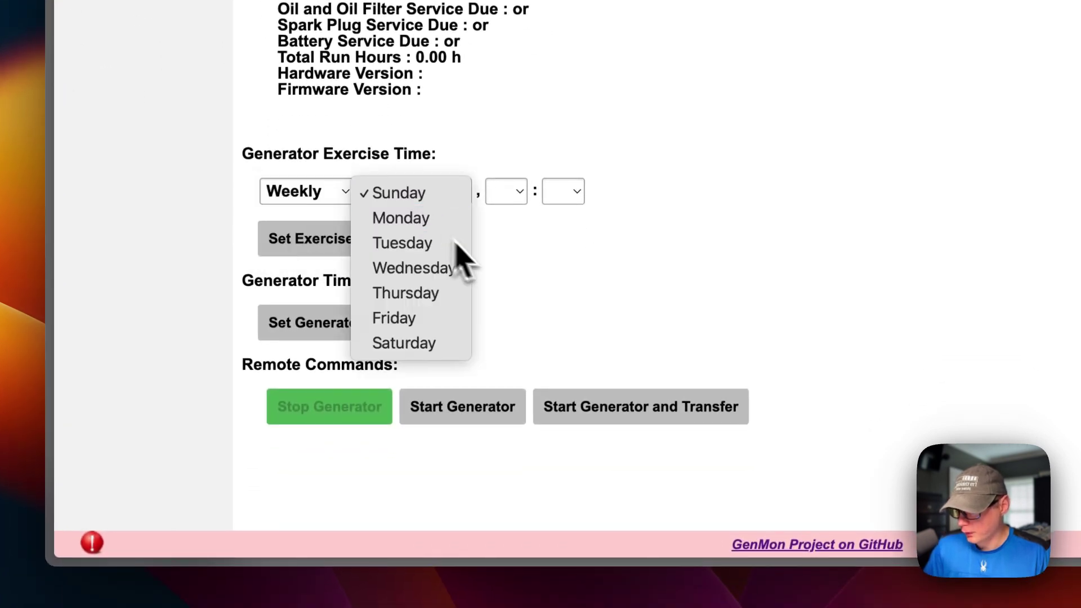
click(476, 264)
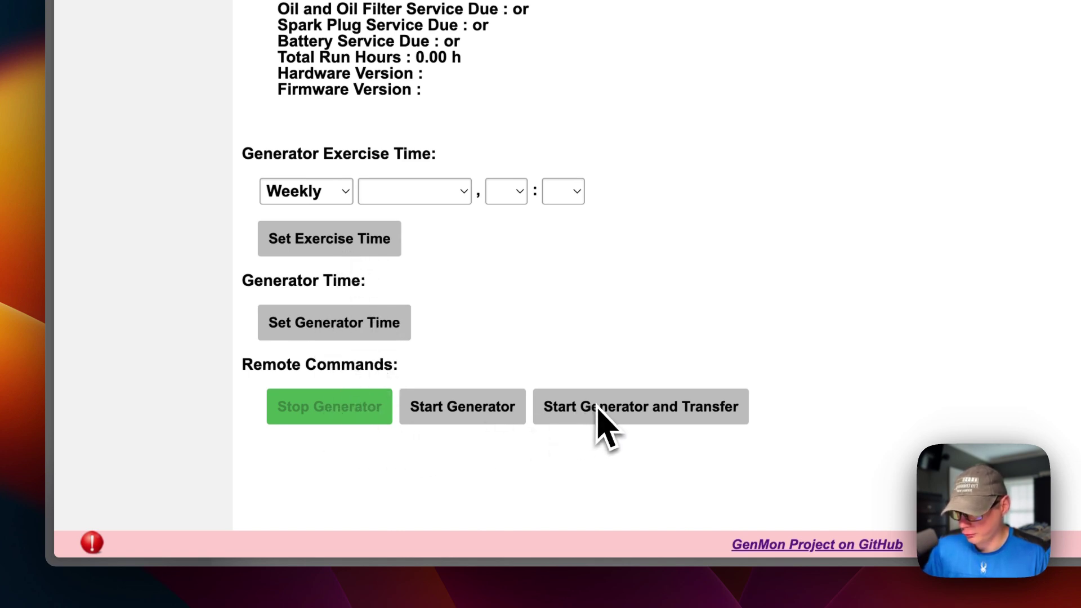
Pass through the Outage, Logs and Monitor pages, then open Notifications
click(185, 147)
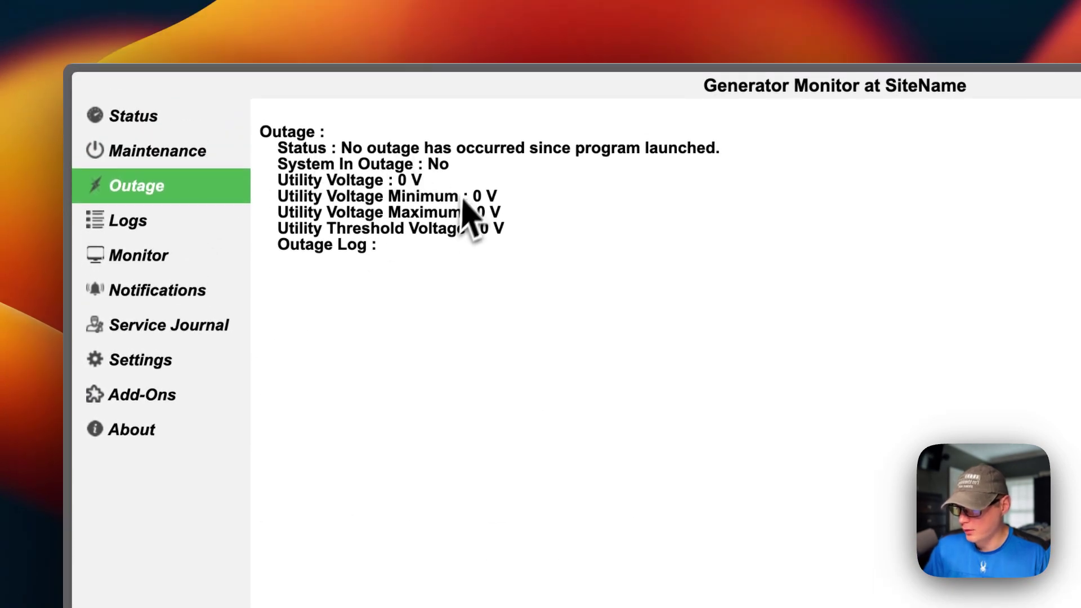
click(149, 222)
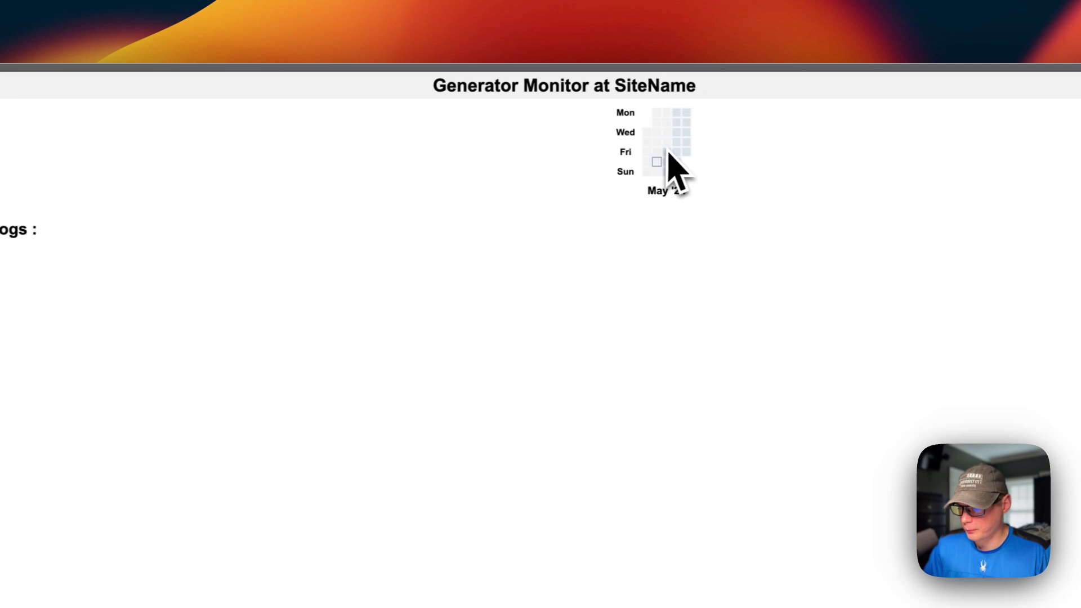
click(224, 243)
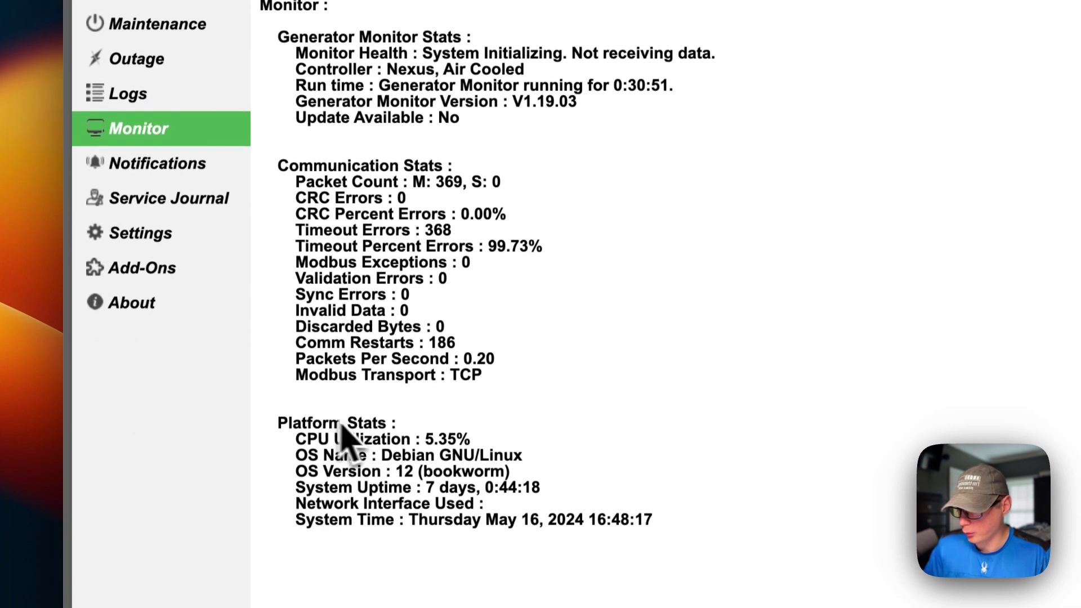
click(197, 290)
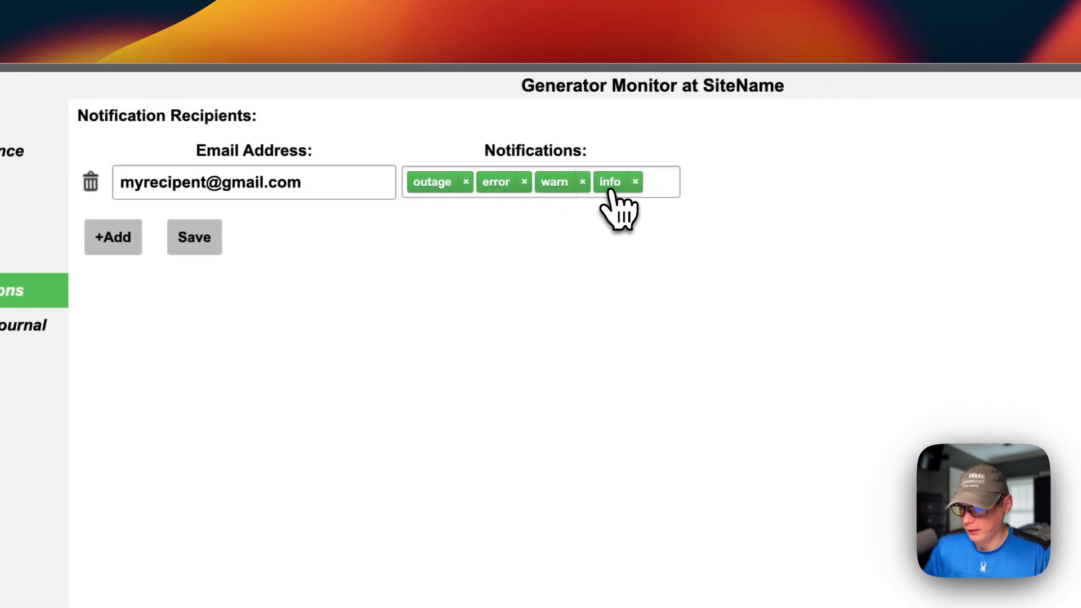
Toggle the recipient's info alert off and back on, then add an empty second recipient row
click(635, 181)
click(602, 207)
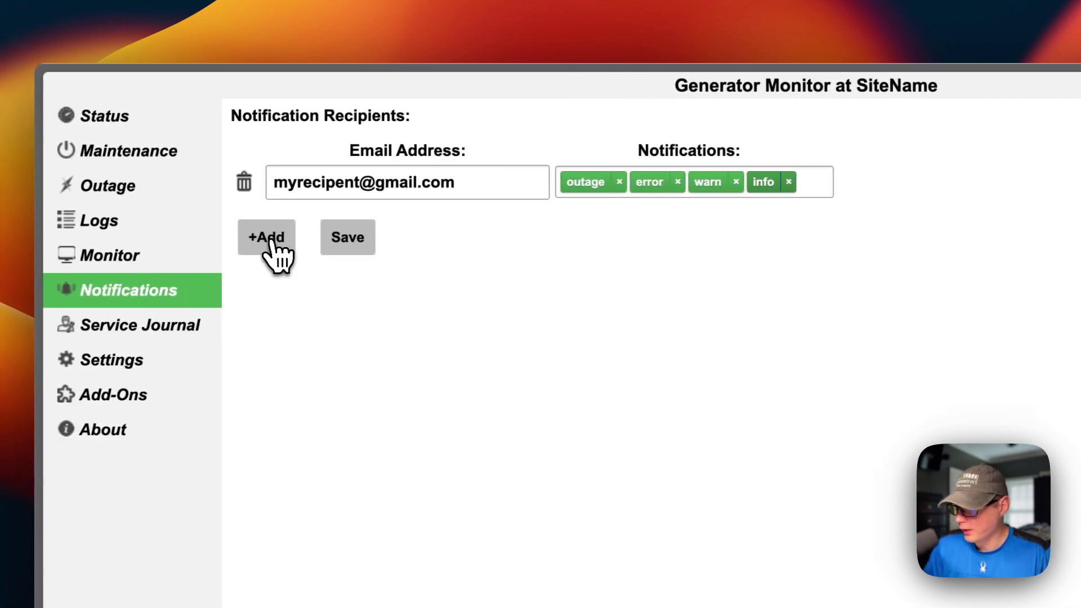
click(272, 242)
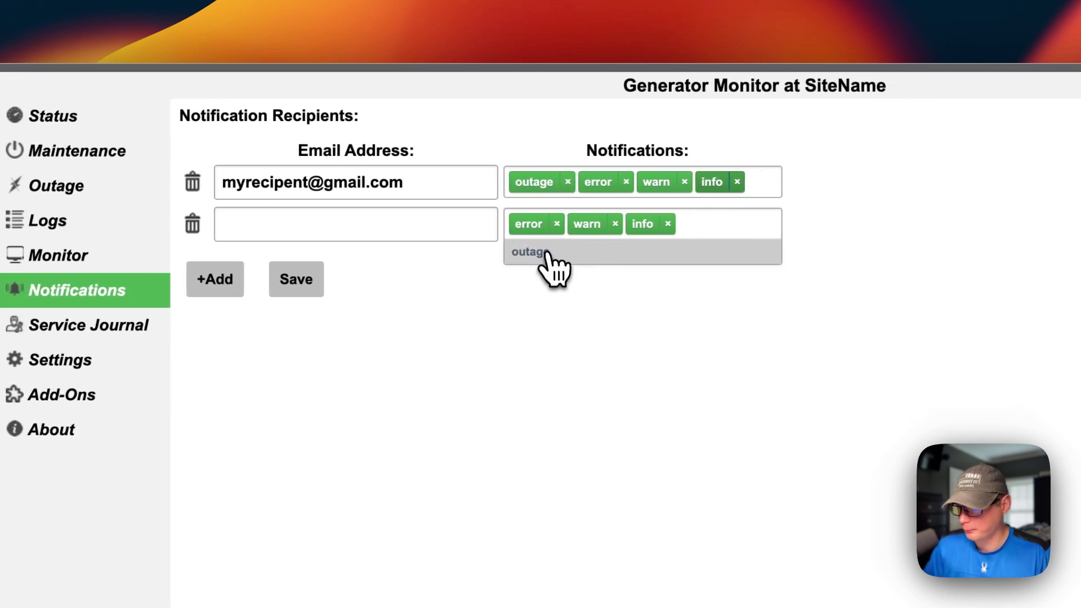
Start a new Service Journal entry, keeping type Repair, and begin its notes
click(122, 325)
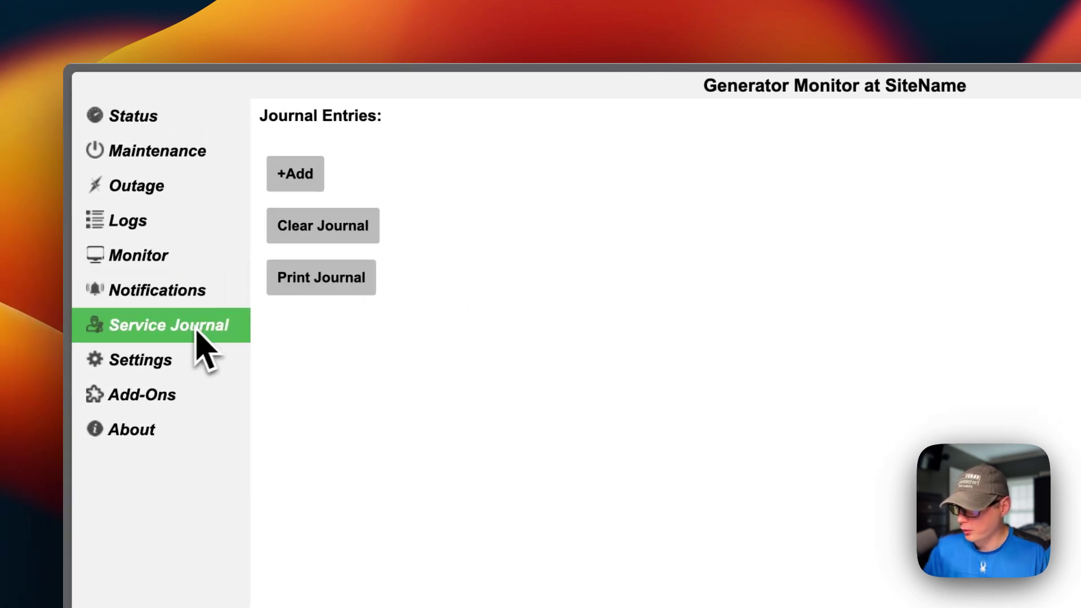
click(318, 186)
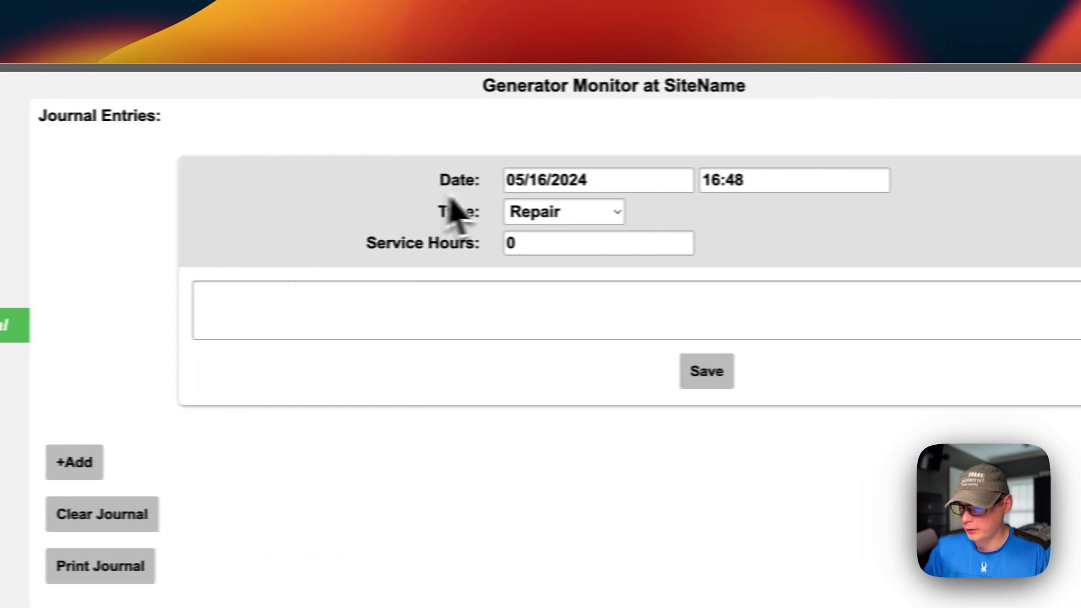
click(506, 212)
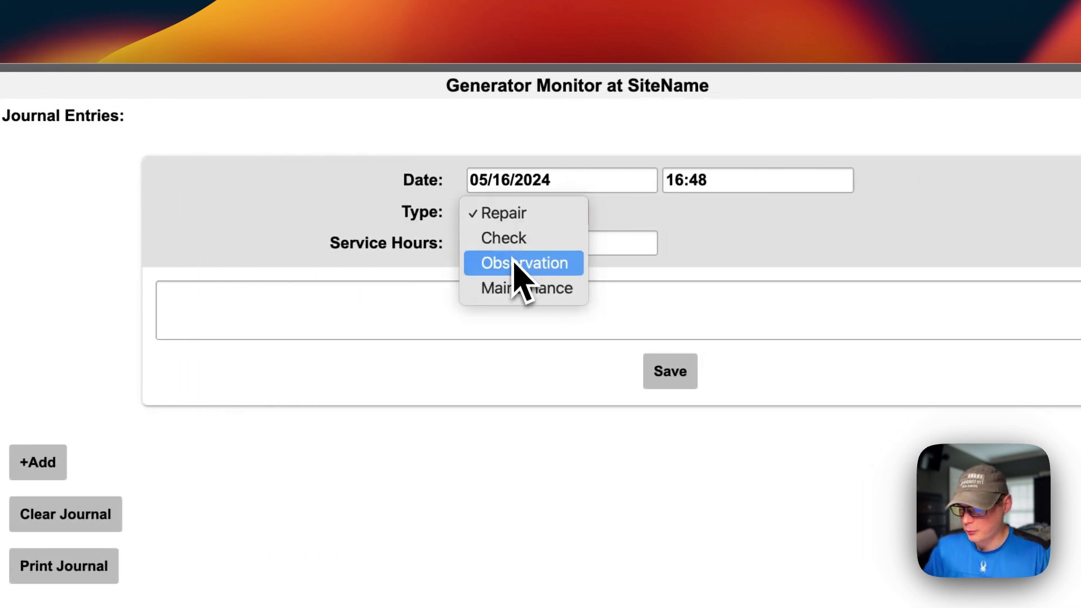
click(619, 342)
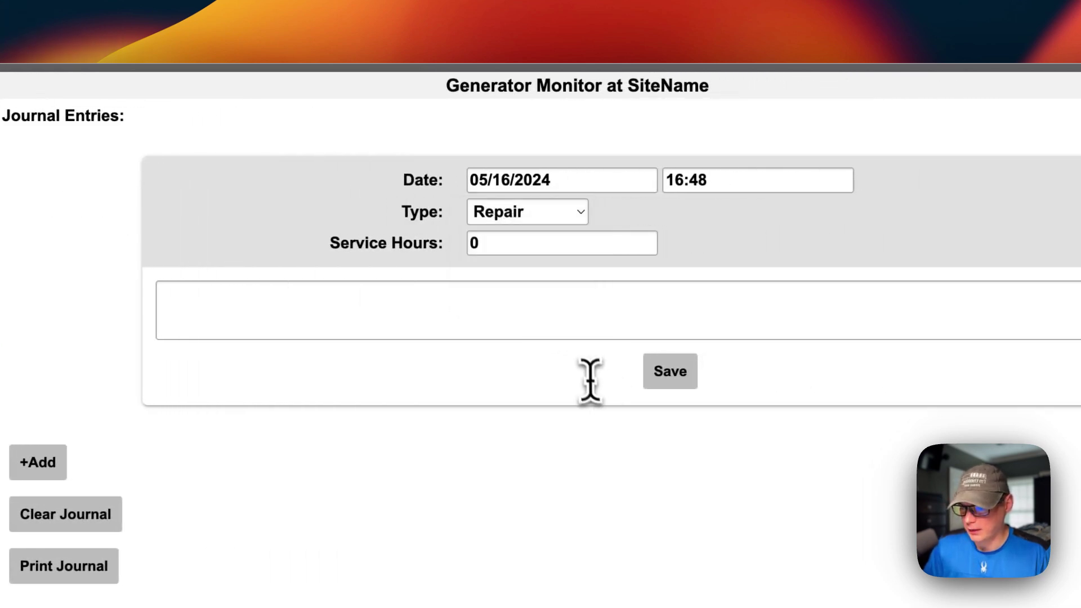
click(581, 330)
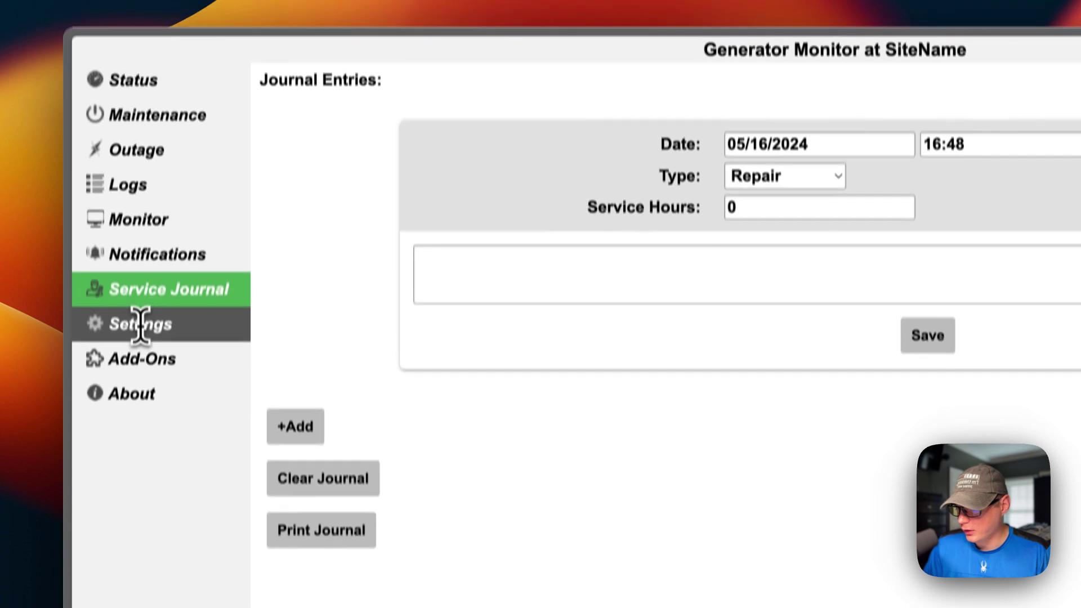
Scroll through Settings and enable Inbound Email Commands Processing
click(138, 149)
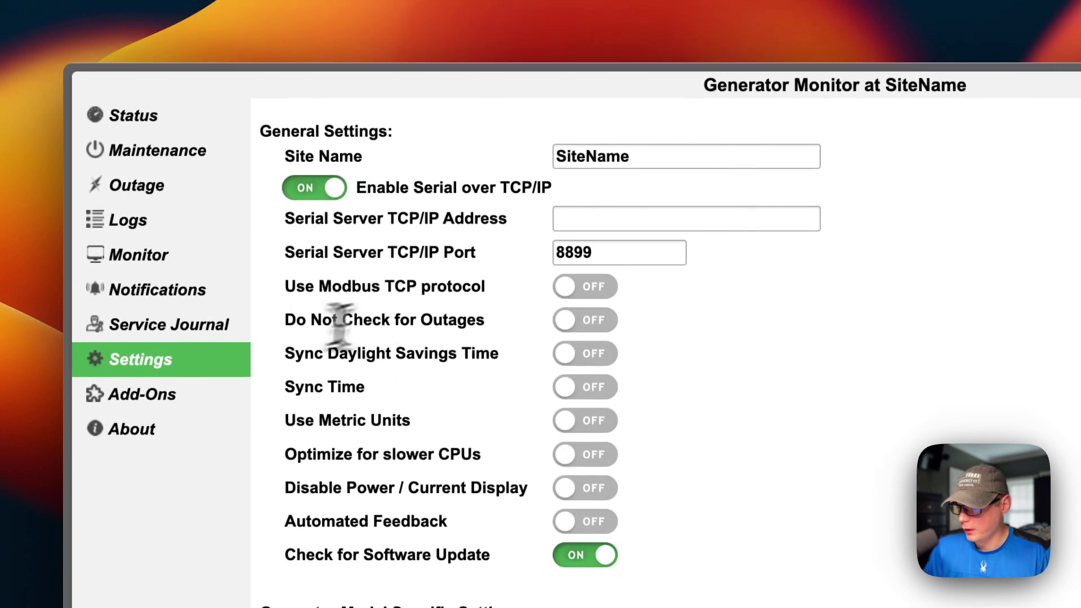
scroll(459, 287, down, 5)
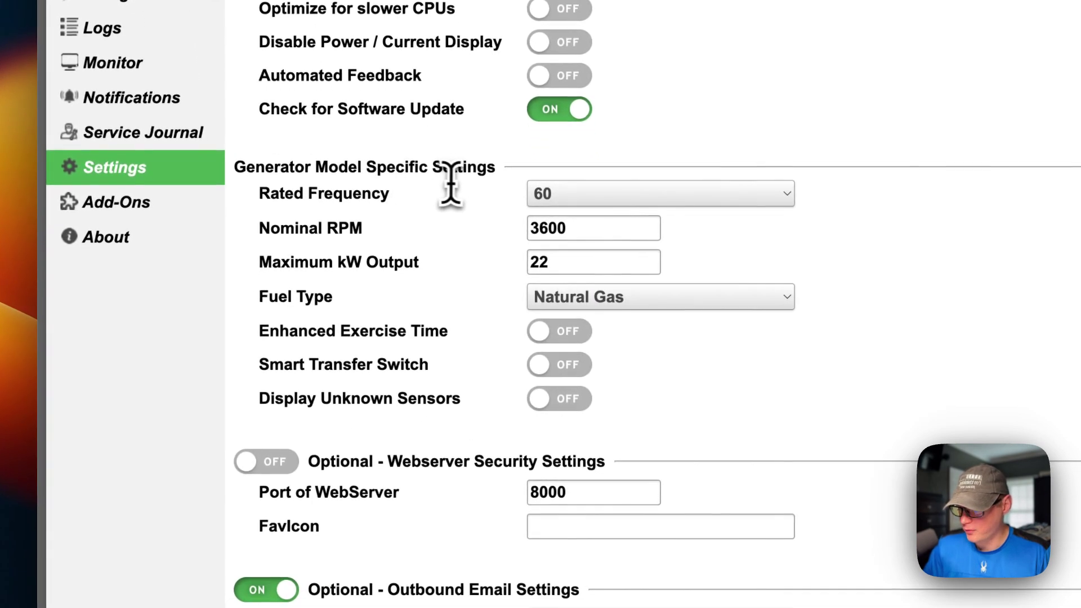
scroll(487, 183, down, 5)
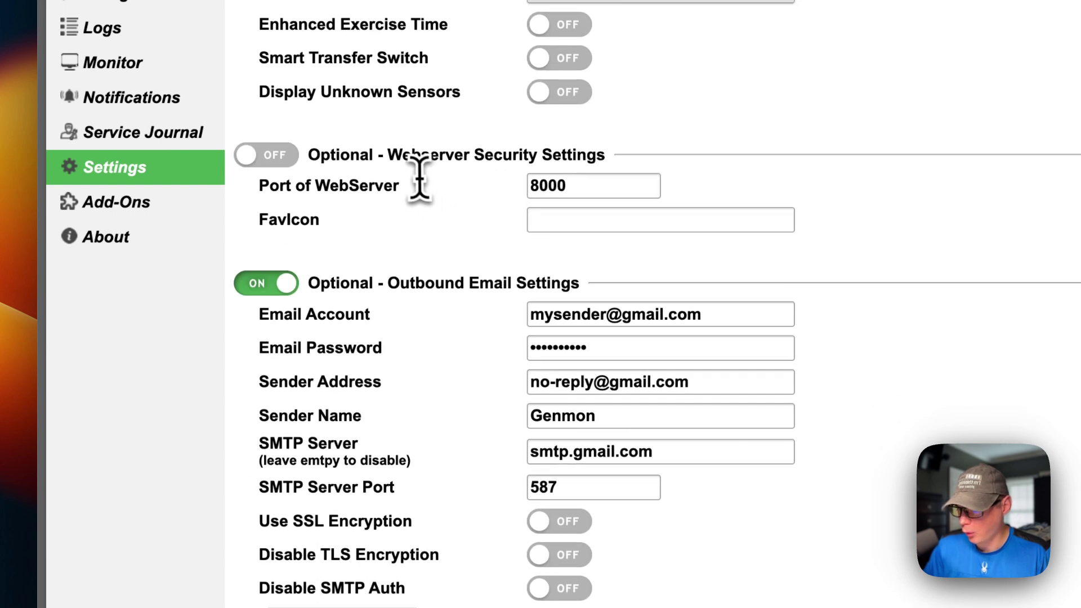
scroll(512, 200, down, 1)
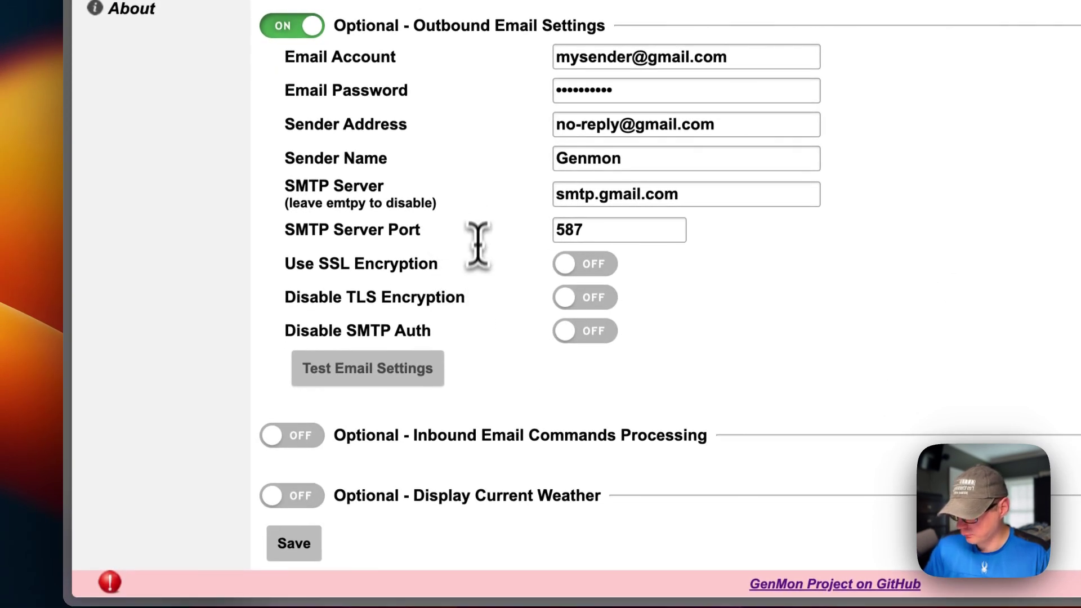
click(308, 436)
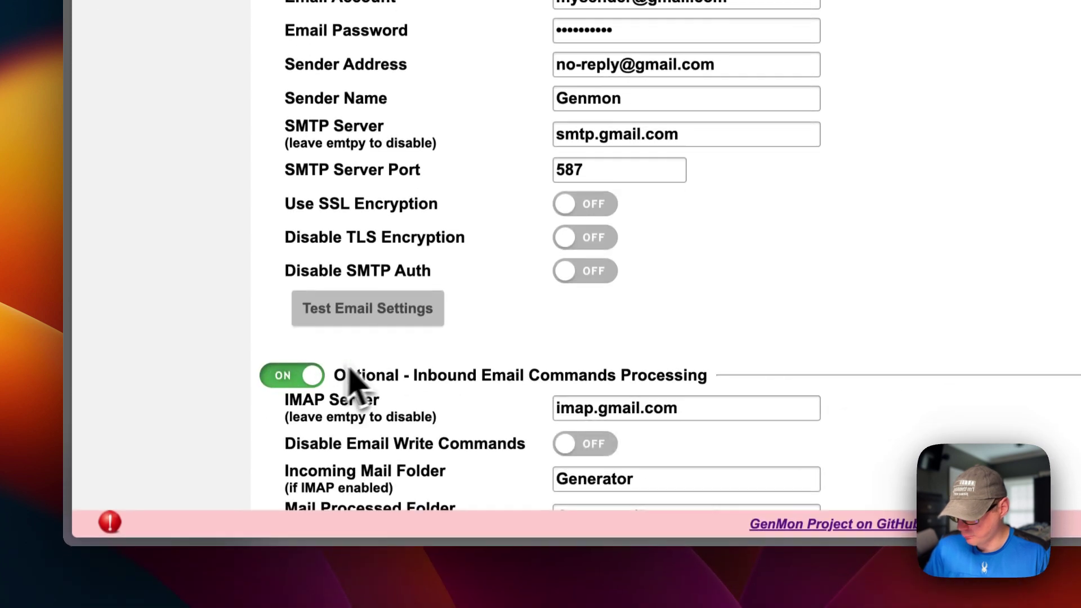
scroll(389, 428, down, 3)
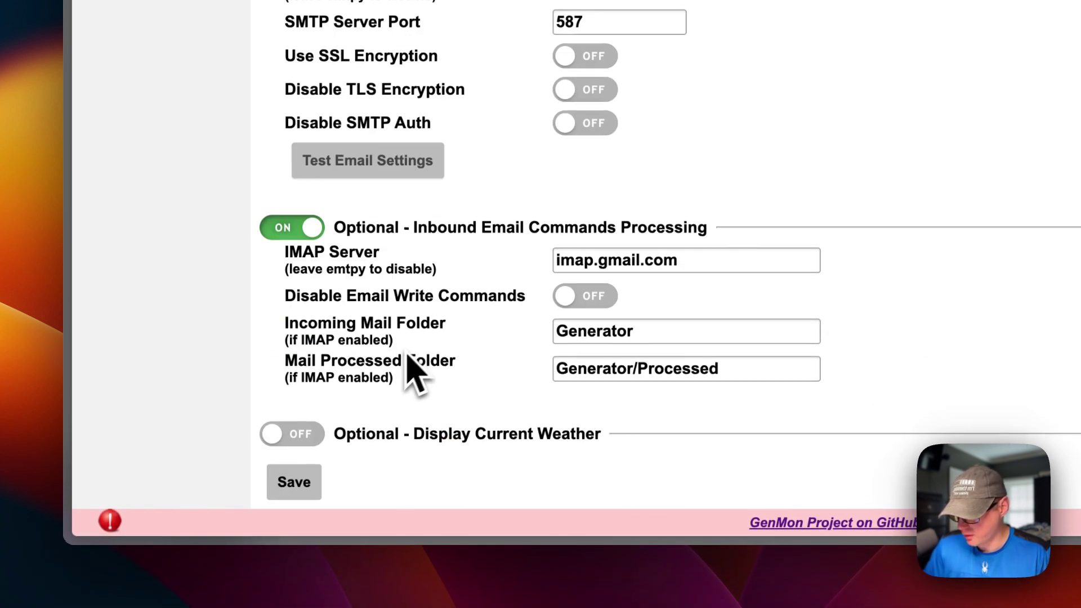
scroll(434, 394, down, 3)
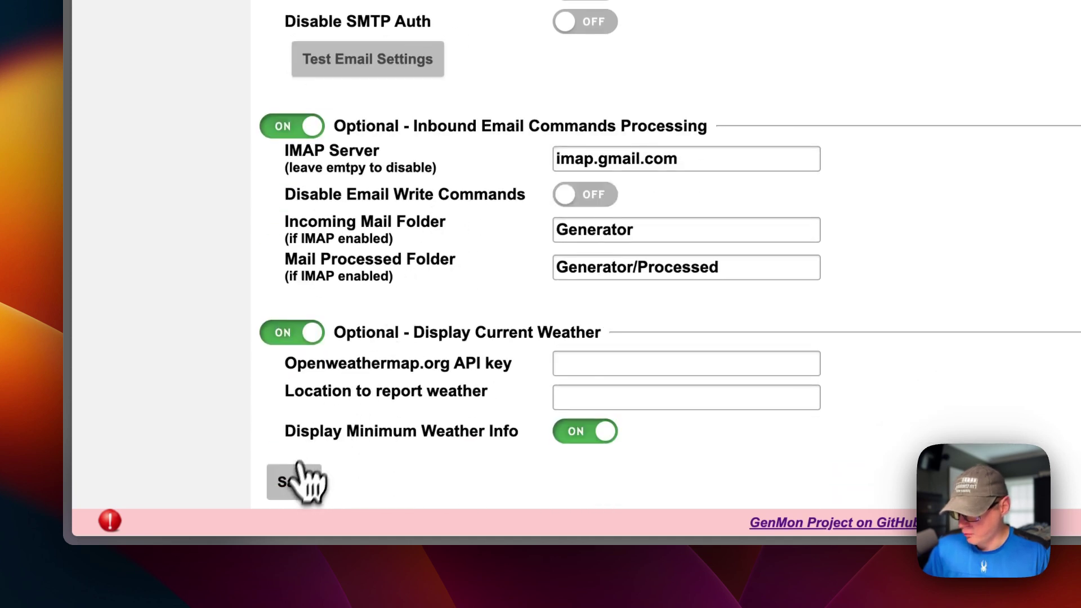
scroll(447, 357, up, 15)
Browse the Add-Ons cards, including Linux System Logging, MQTT, Tank Utility and Alexa
click(173, 302)
scroll(338, 349, up, 10)
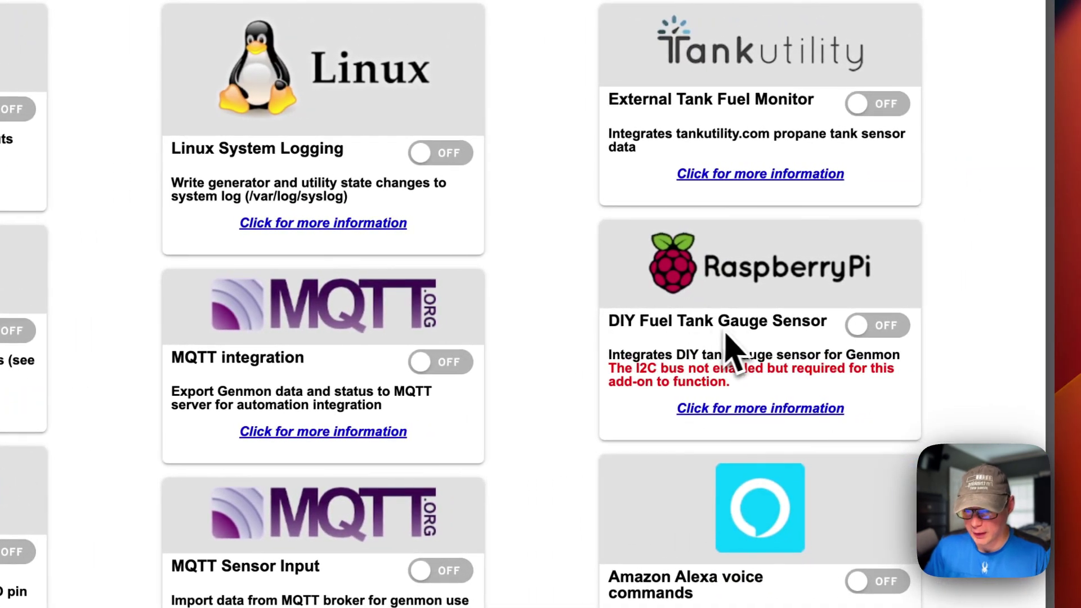
scroll(552, 434, down, 10)
scroll(538, 456, up, 4)
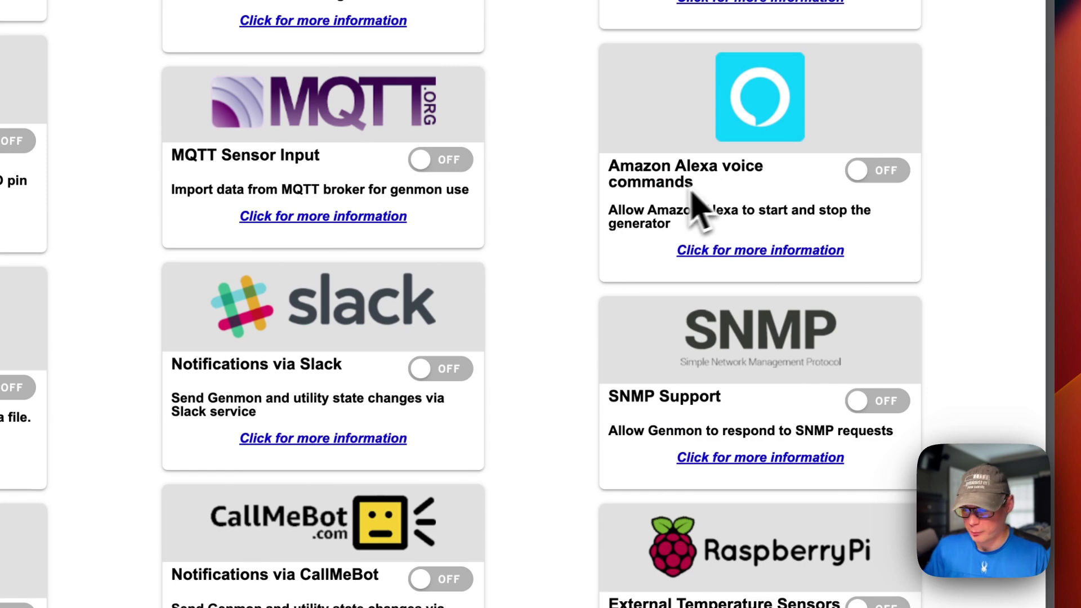
scroll(584, 434, down, 8)
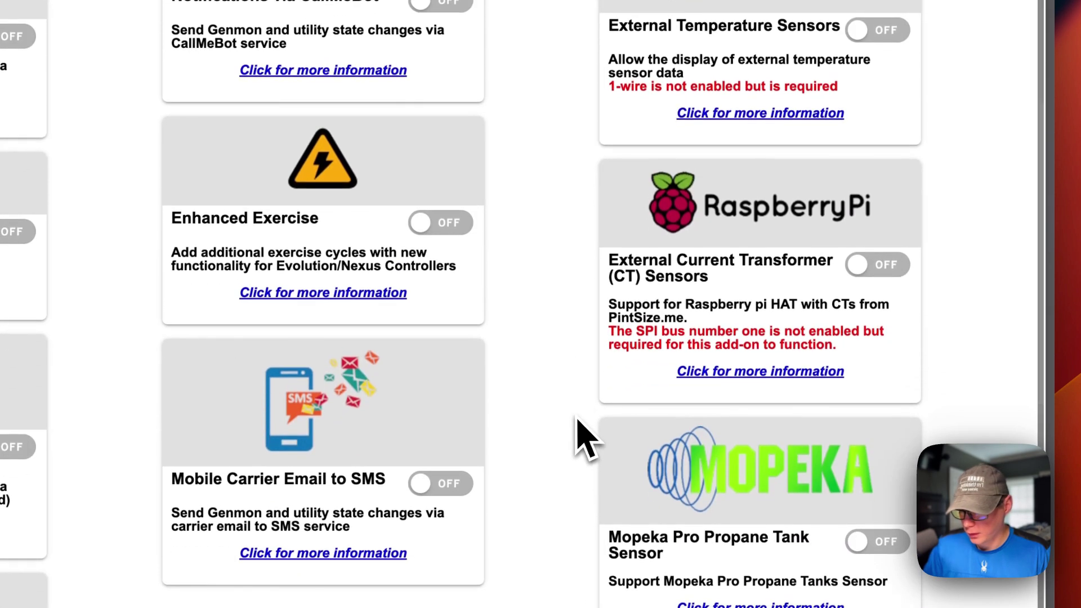
scroll(574, 433, up, 10)
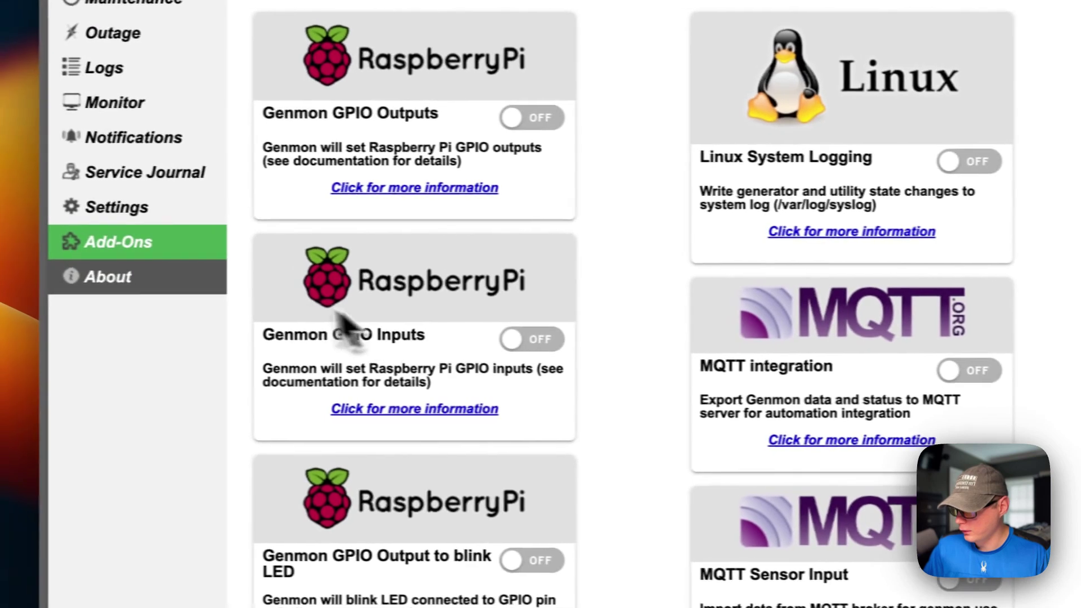
Highlight version V1.19.03 on the About page, then preview the 10-minute register report and cancel printing
click(213, 307)
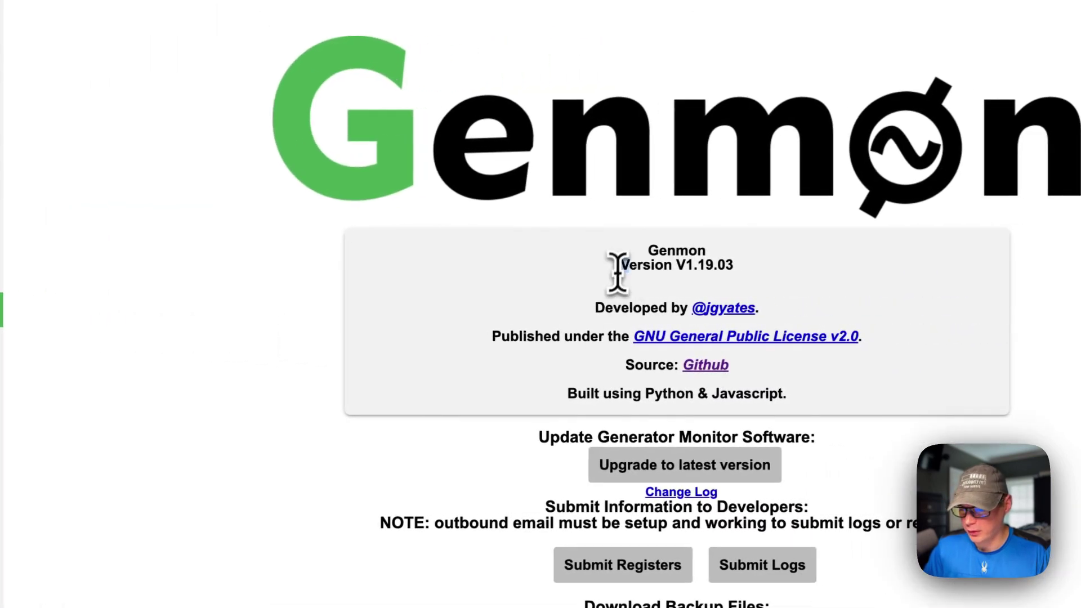
drag(865, 260, 982, 260)
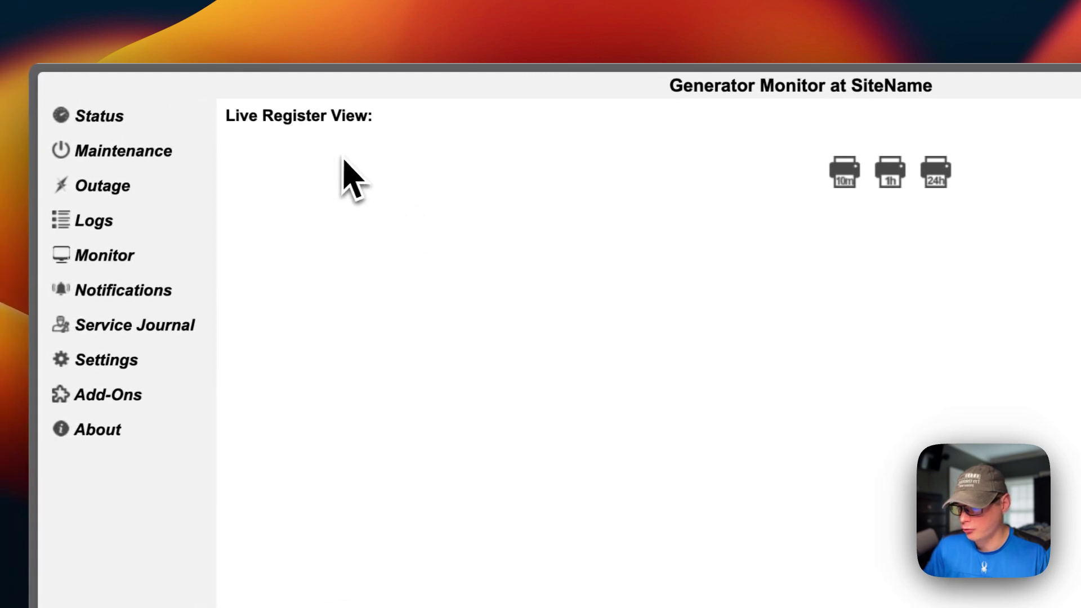
click(845, 172)
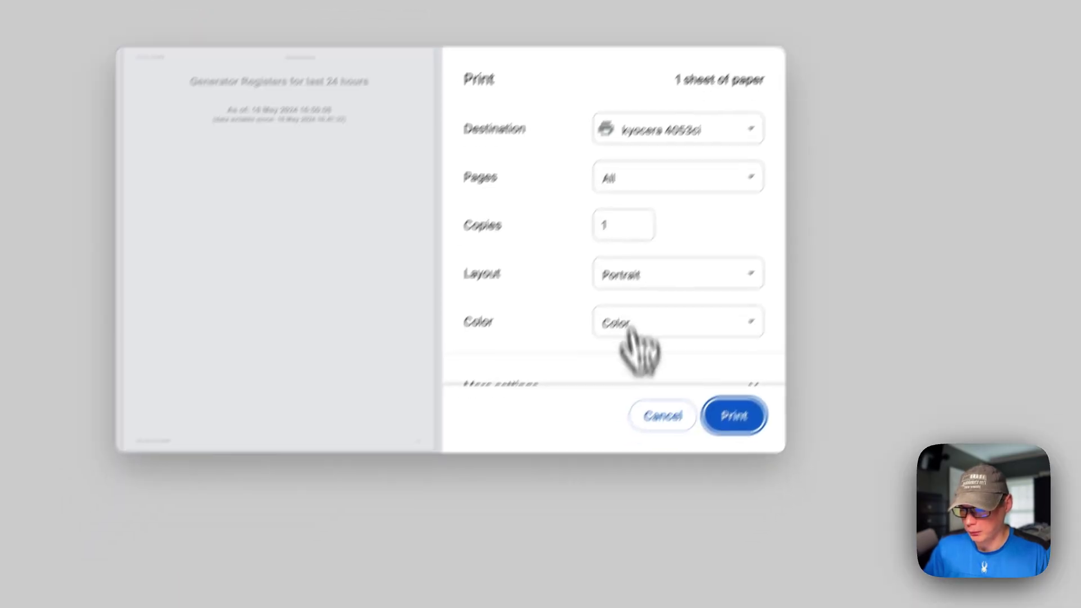
click(703, 373)
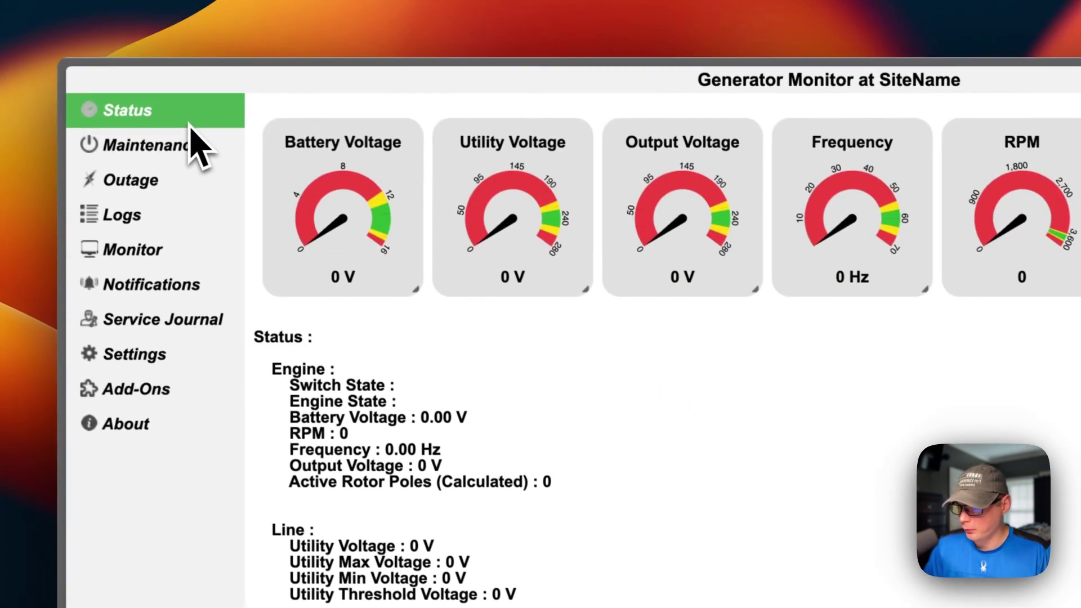